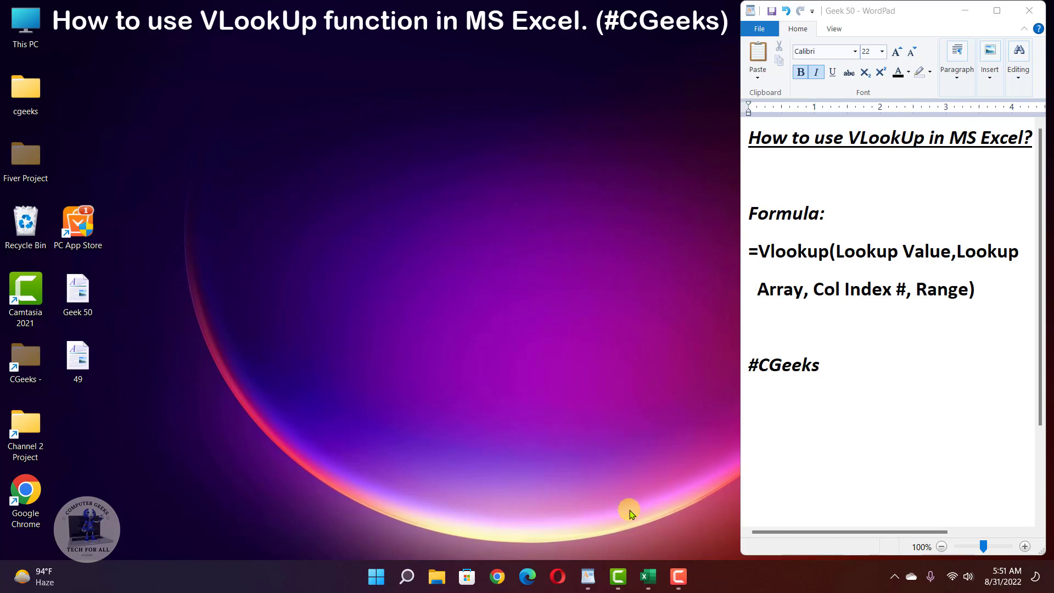
- Switch from the WordPad VLOOKUP notes to the Excel sales workbook
click(656, 581)
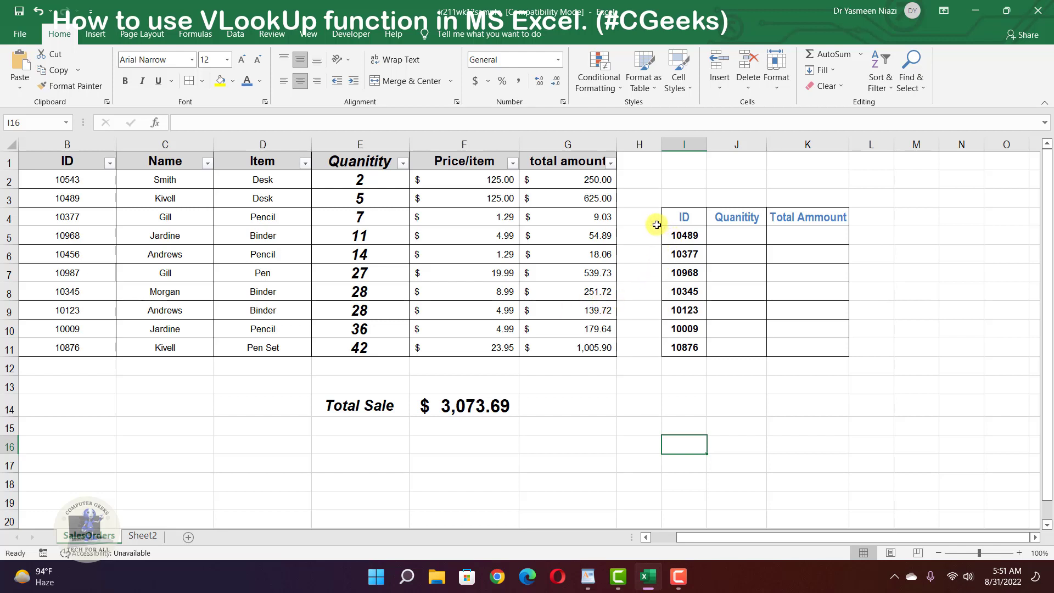
- Select the I4:K10 lookup table, deselect it, then restore down the Excel window
drag(680, 218, 791, 322)
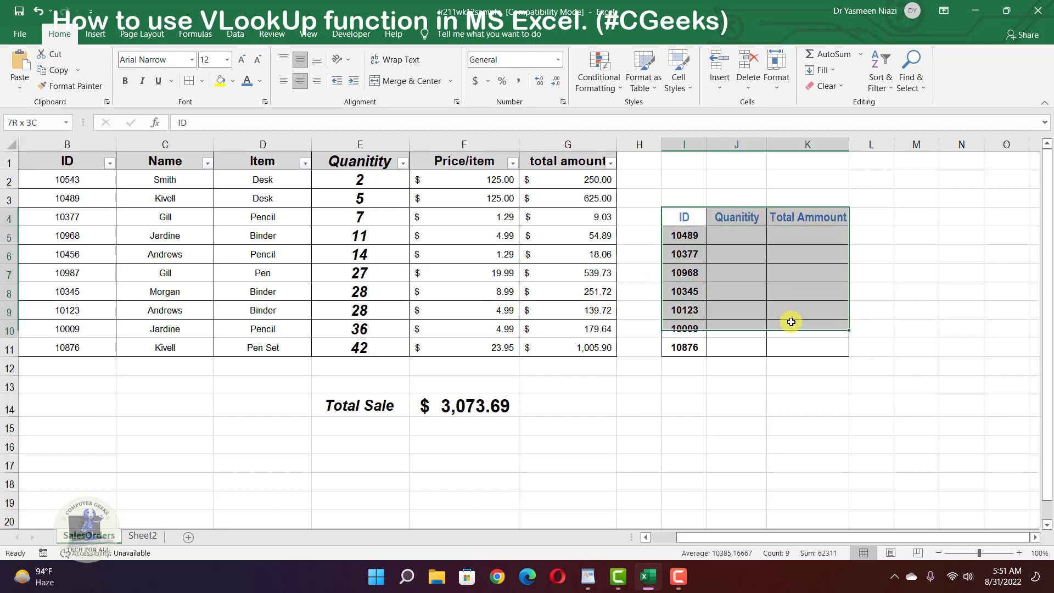
click(879, 309)
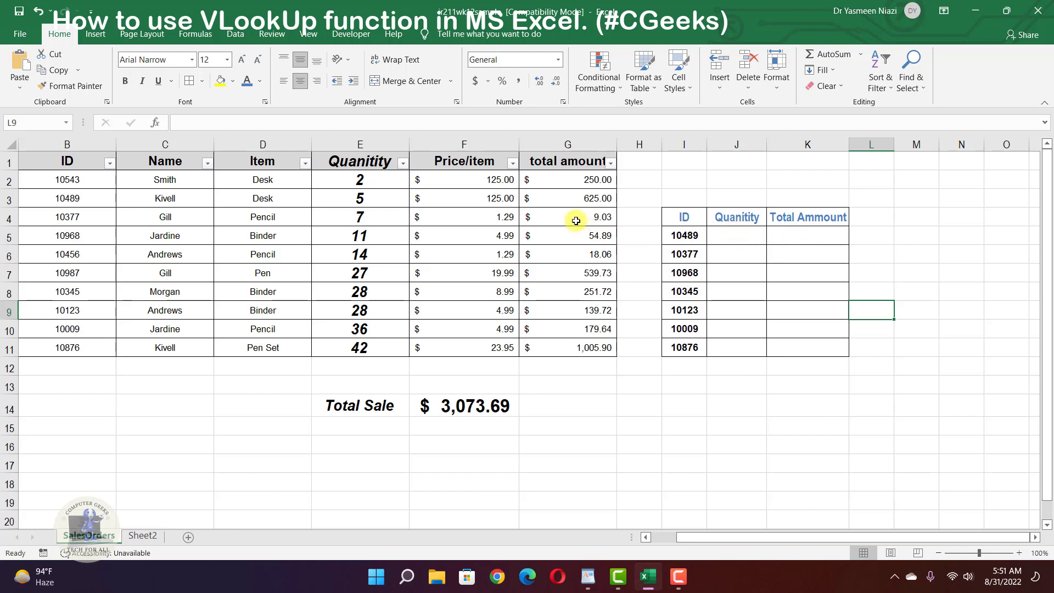
click(1007, 11)
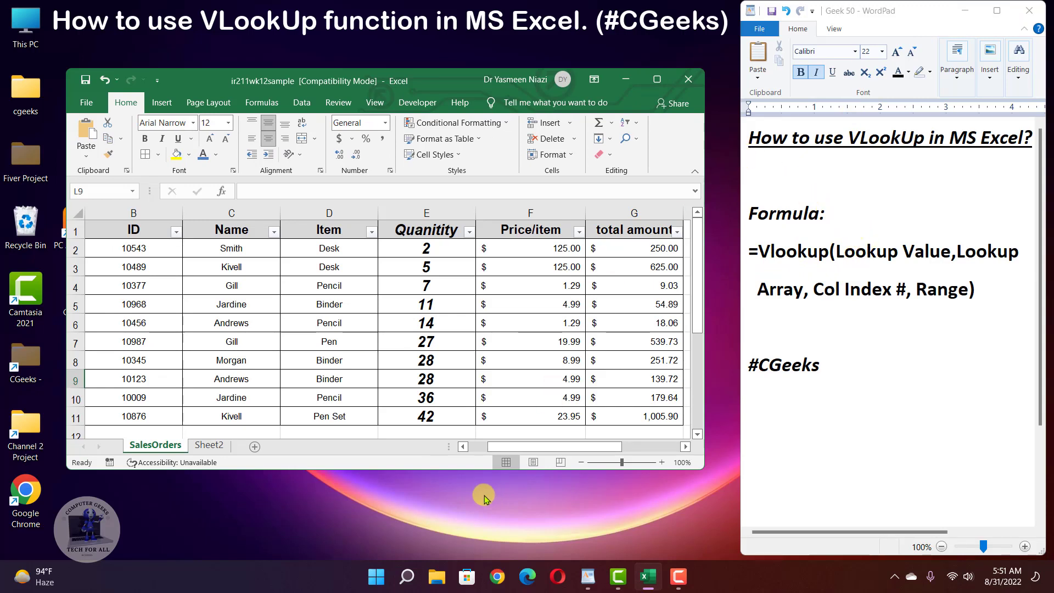
- Scroll across the sheet's columns, then maximize the Excel window again
drag(551, 450, 609, 455)
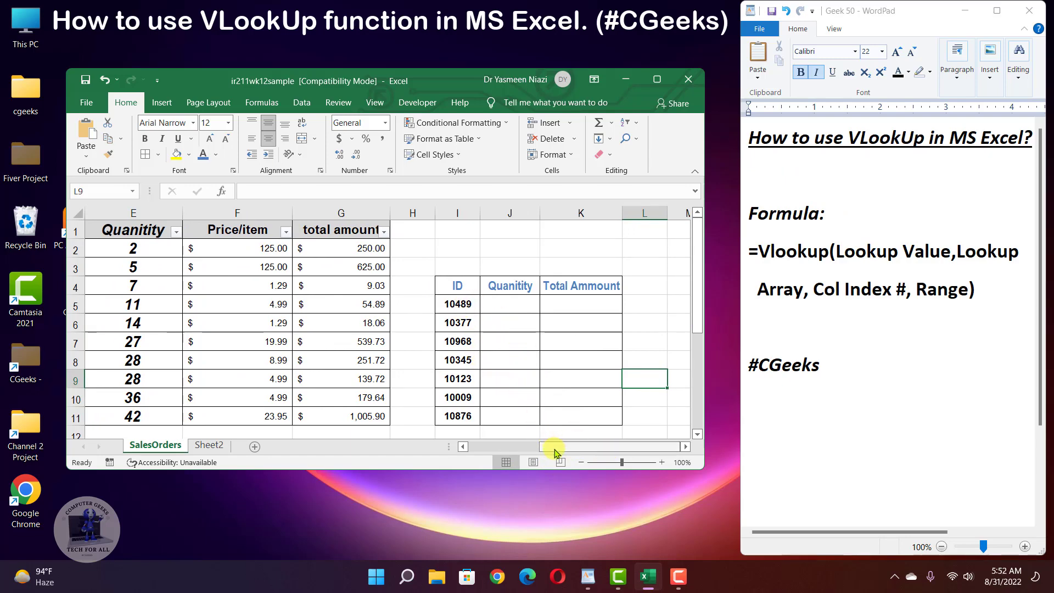
drag(555, 447, 502, 451)
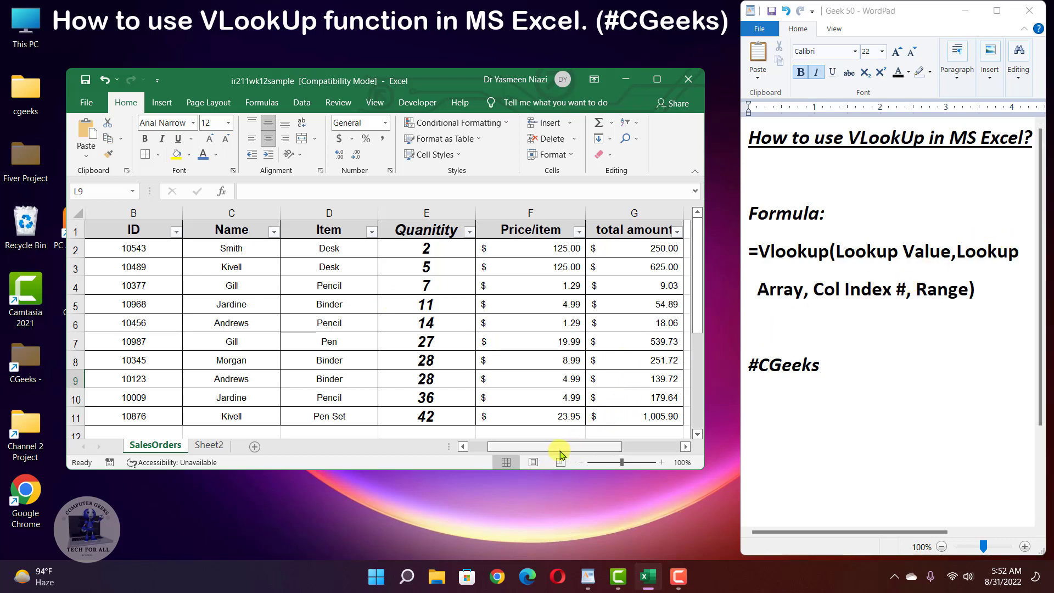
drag(555, 451, 600, 454)
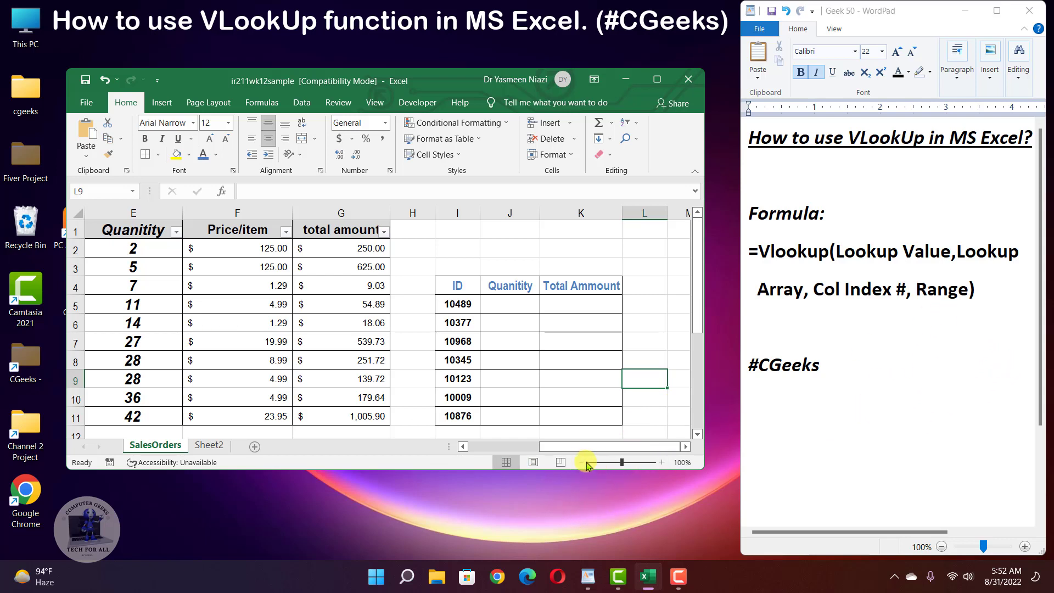
drag(582, 445, 549, 457)
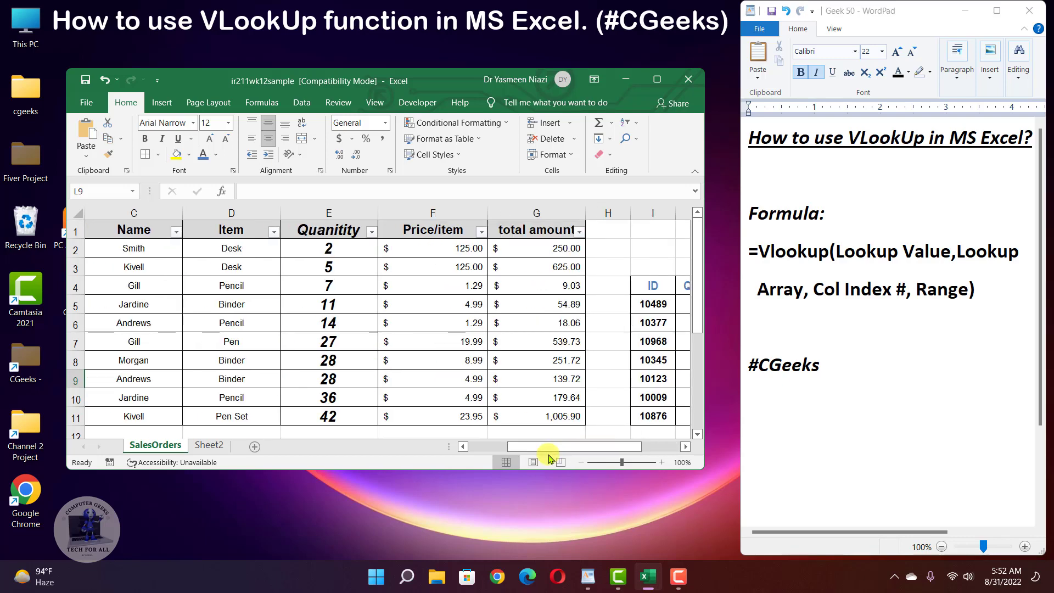
click(658, 77)
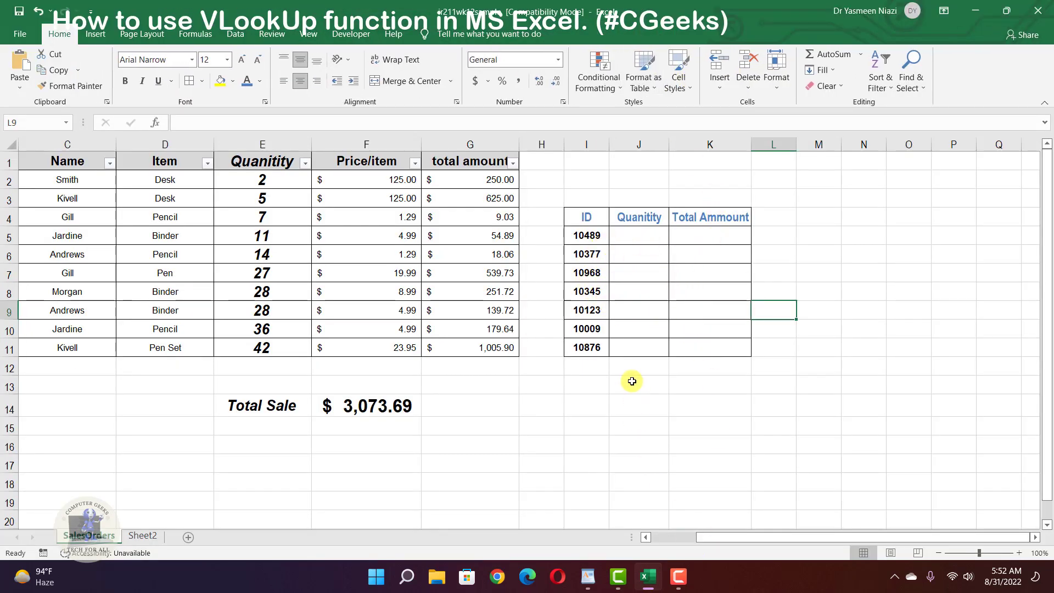
- Begin J5's formula as =VLOOKUP(I5, with ID 10489 as the lookup value
click(644, 232)
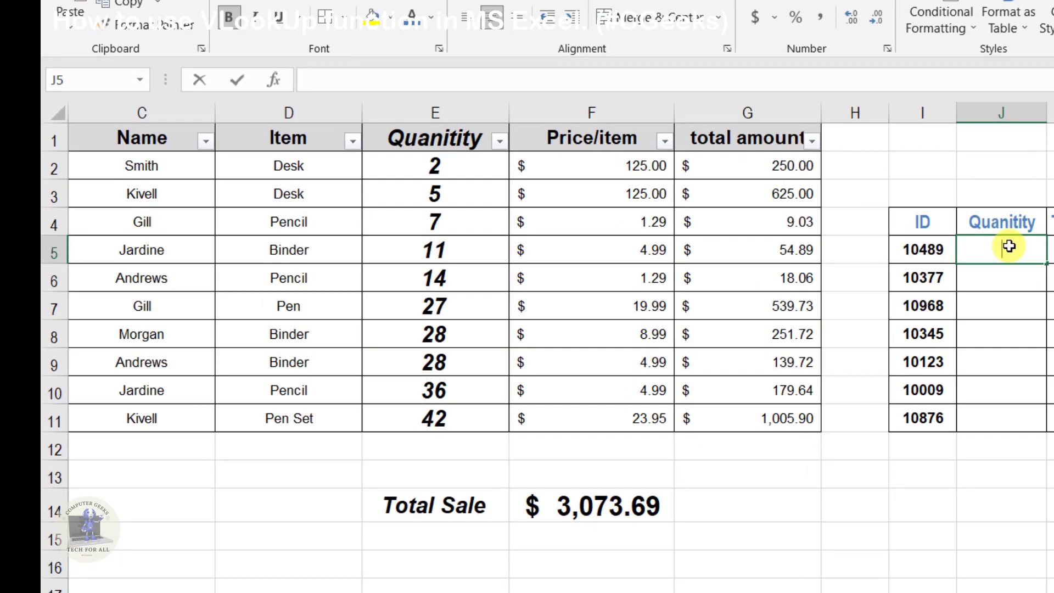
text(=v)
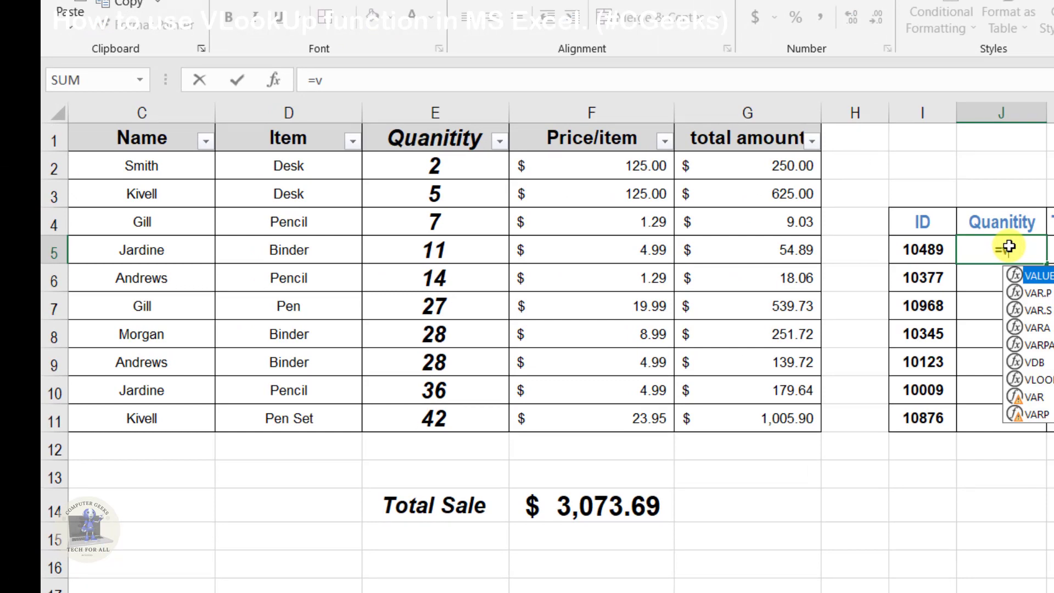
text(loo)
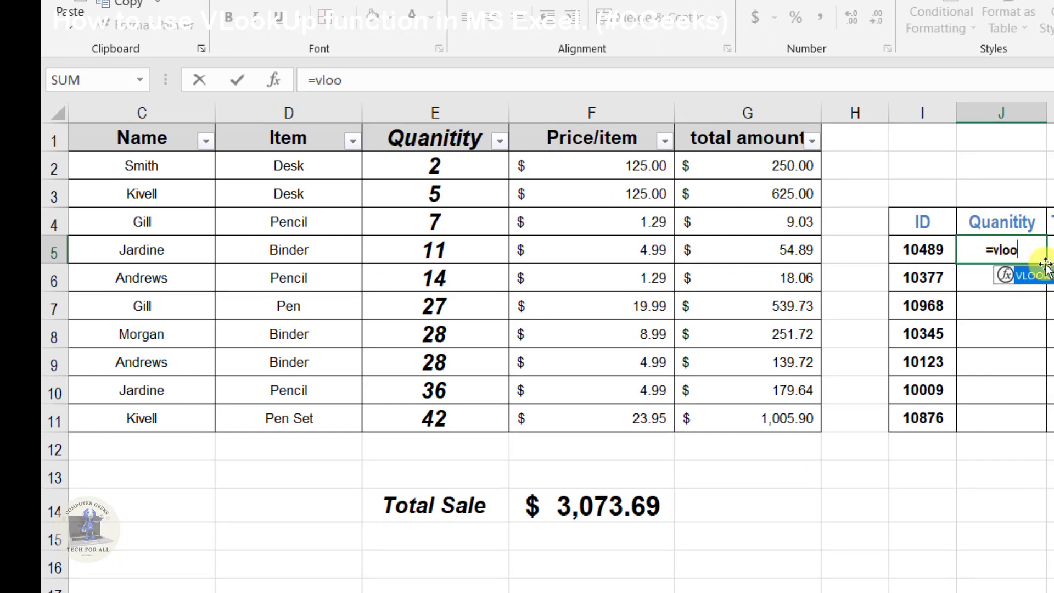
key(Tab)
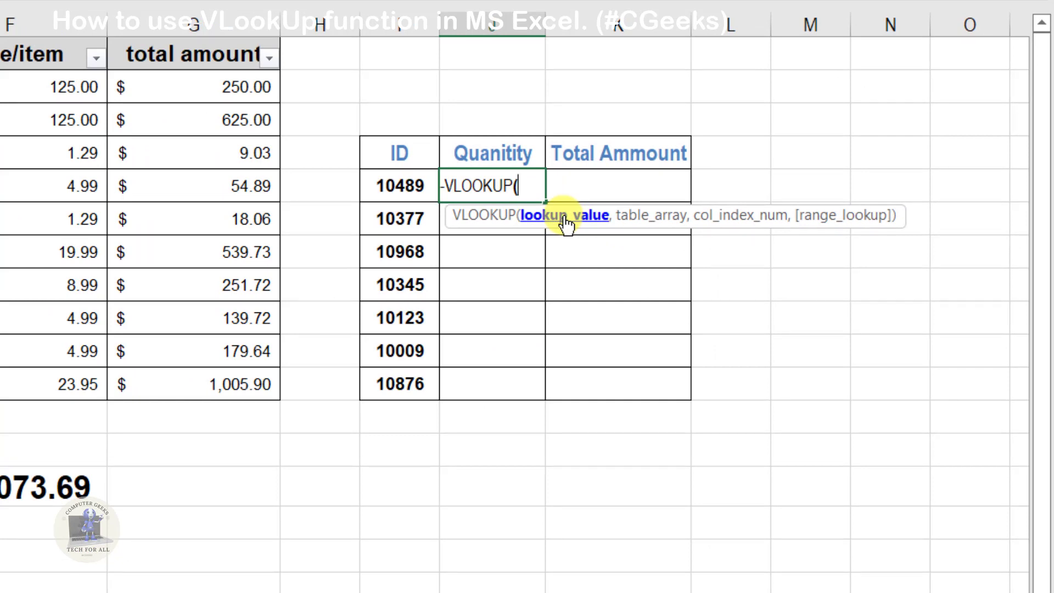
click(421, 183)
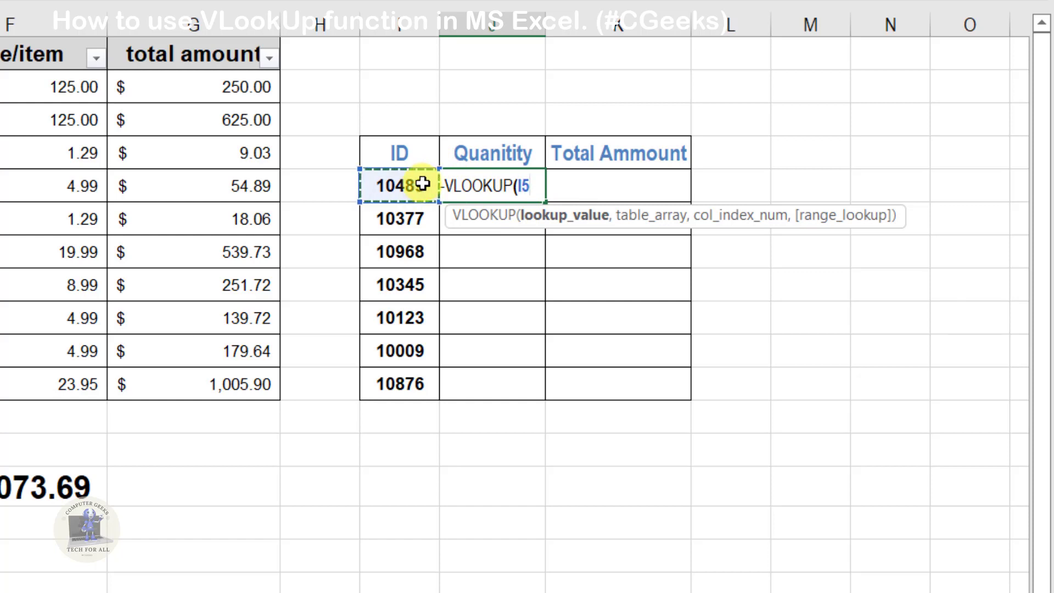
text(,)
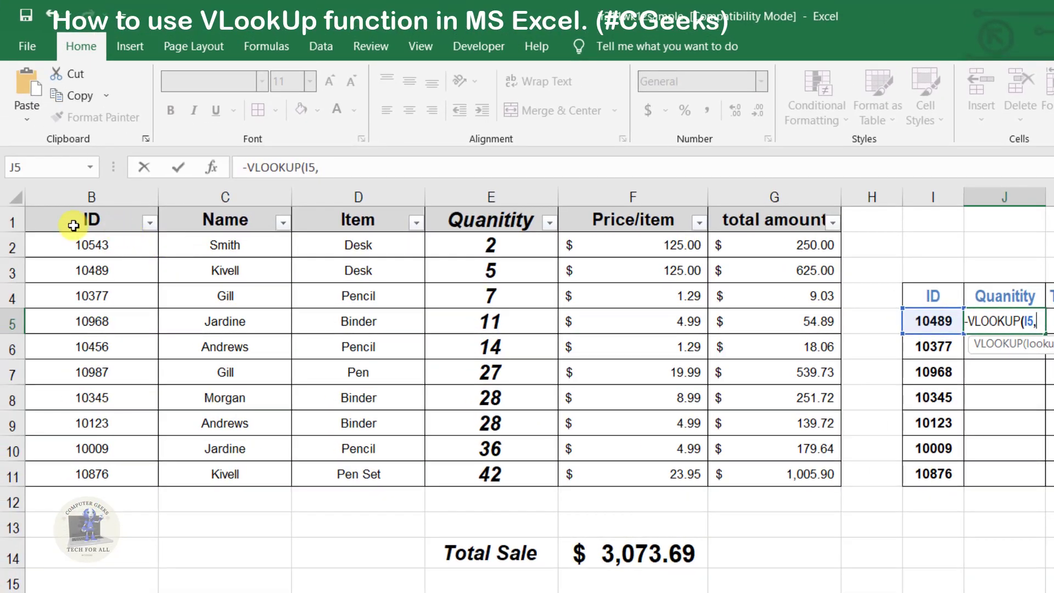
- Add range B2:G11, column 4 and FALSE to J5's VLOOKUP and close the parenthesis
drag(49, 251, 749, 473)
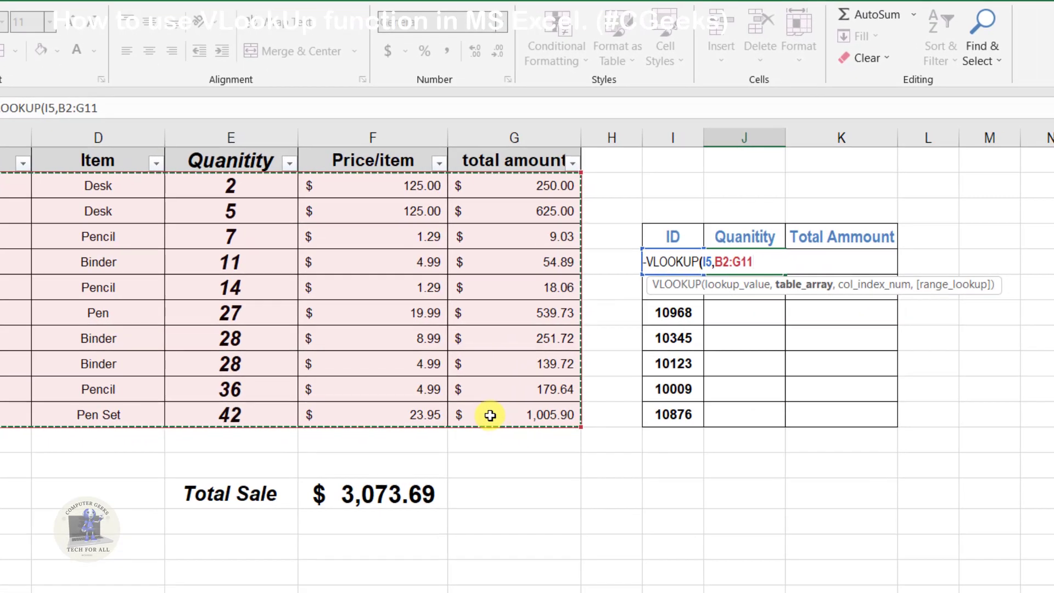
text(,)
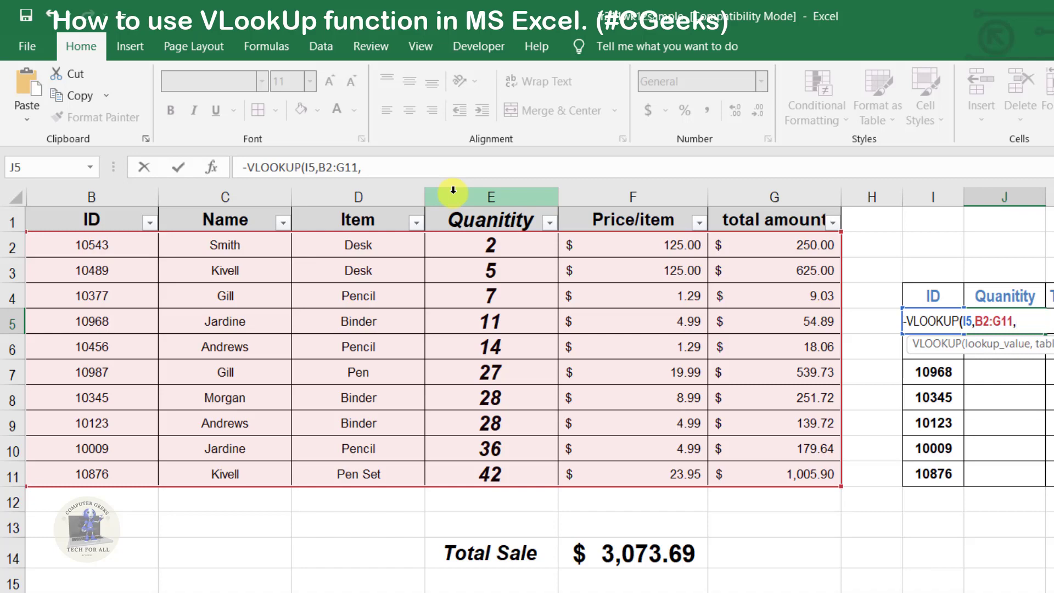
text(4)
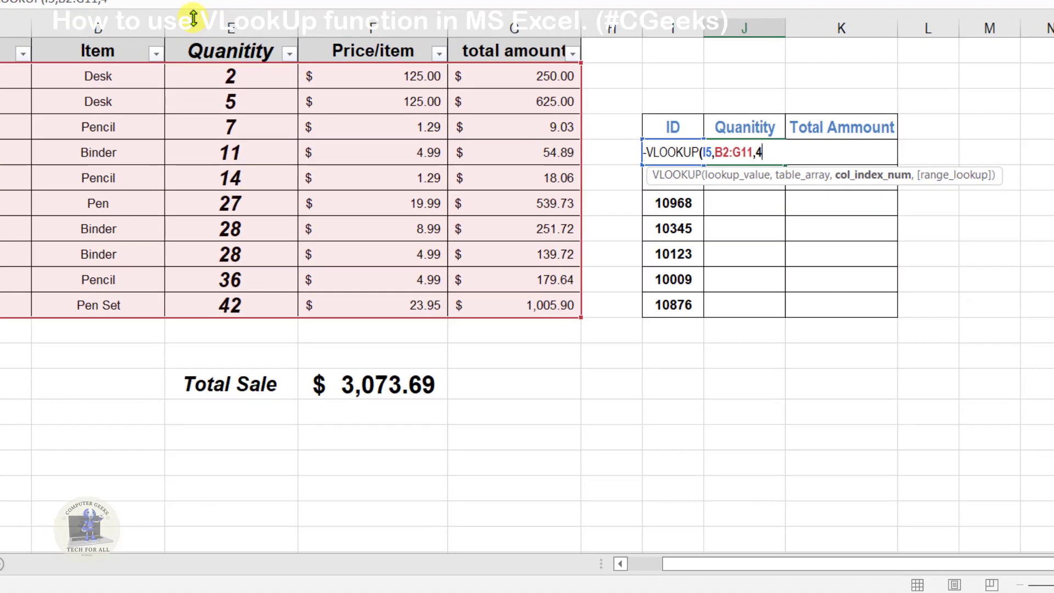
text(,)
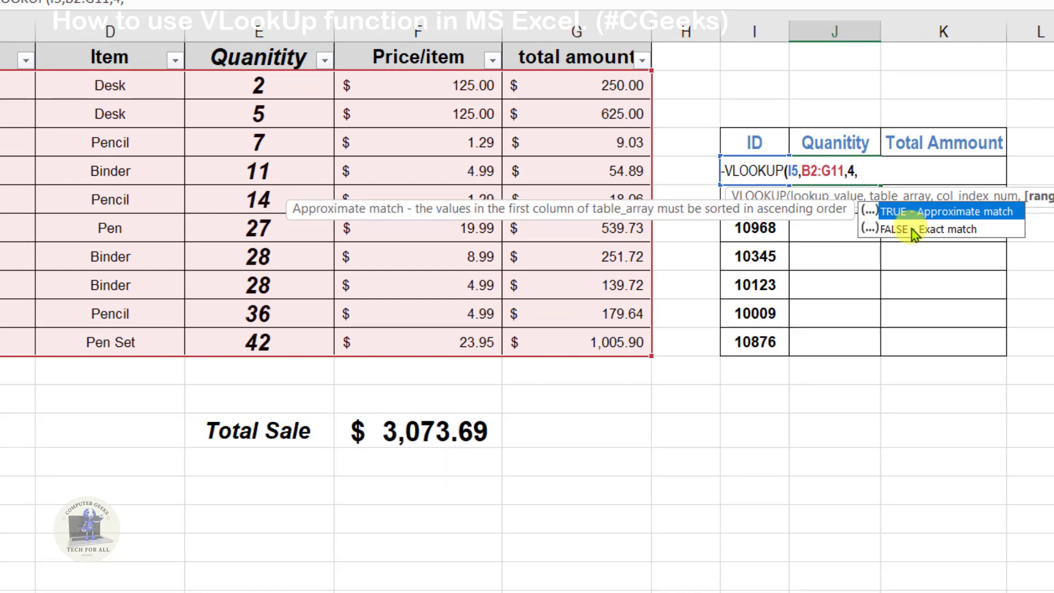
double_click(900, 230)
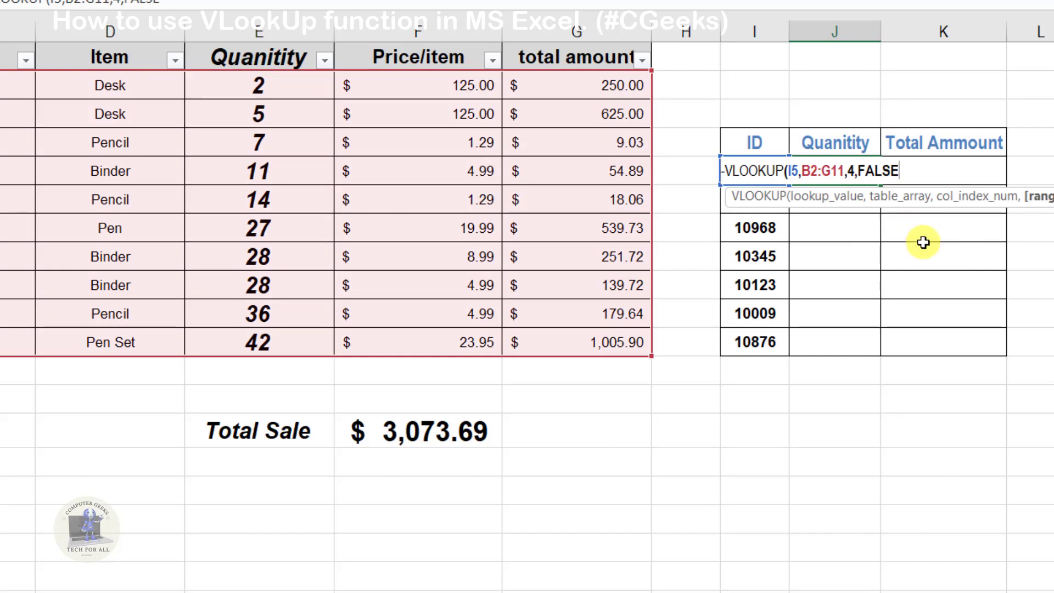
text())
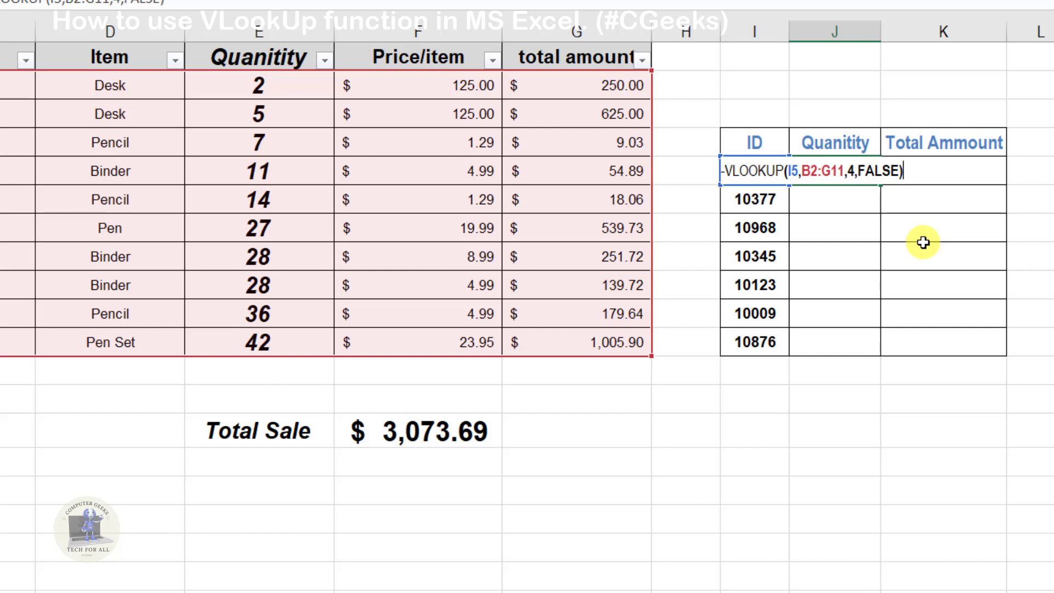
- Confirm J5's formula, showing -5, and start a VLOOKUP in J6
key(Return)
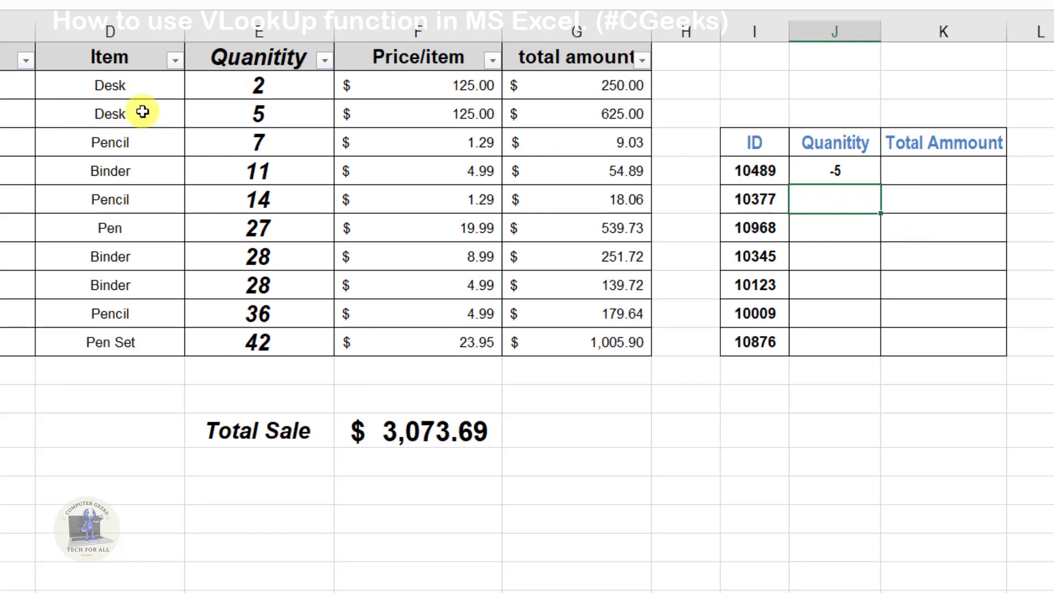
click(272, 119)
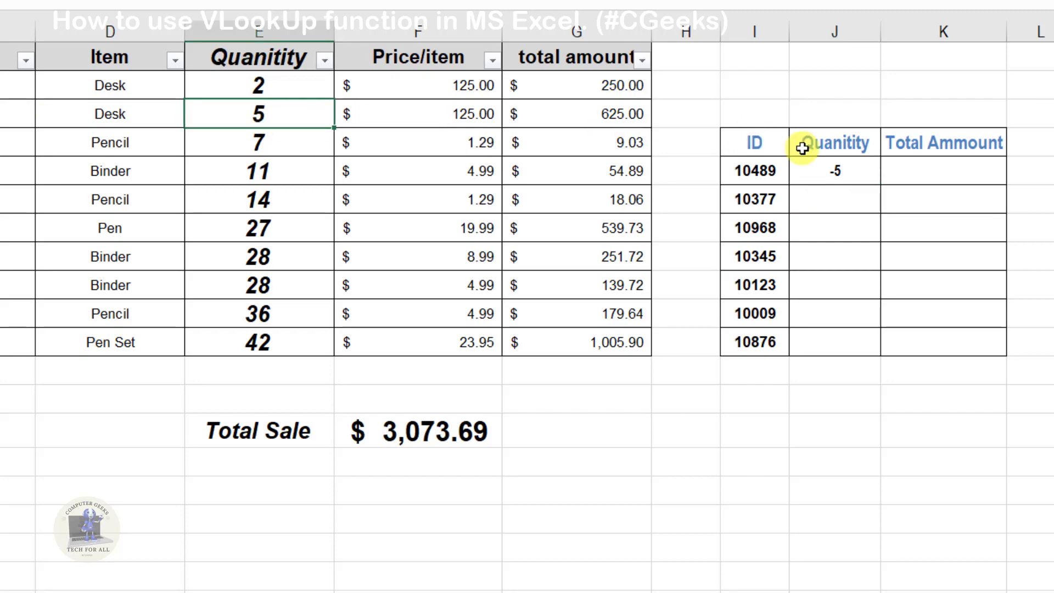
click(830, 196)
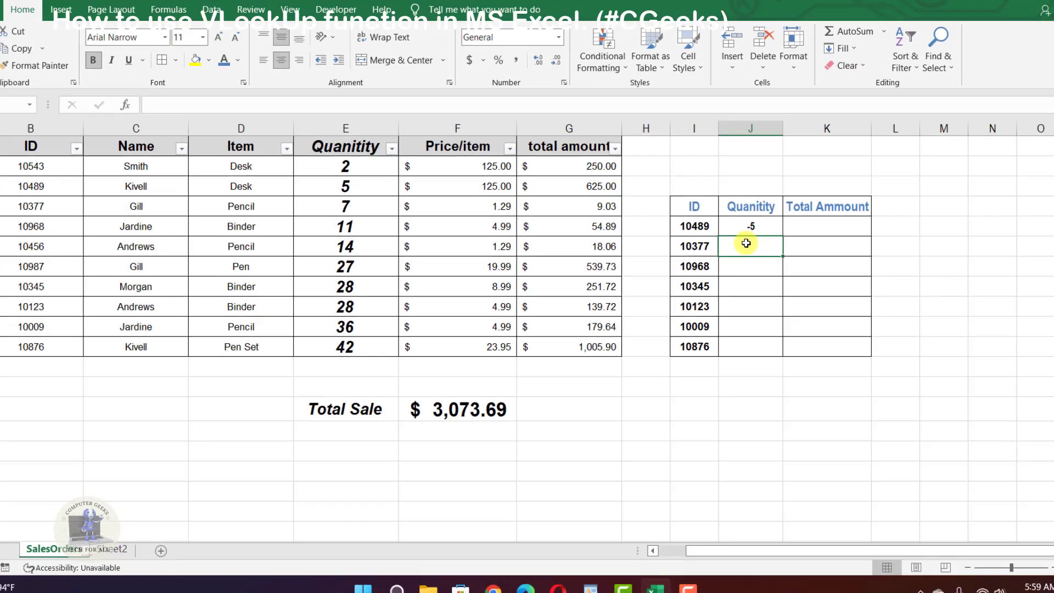
text(=)
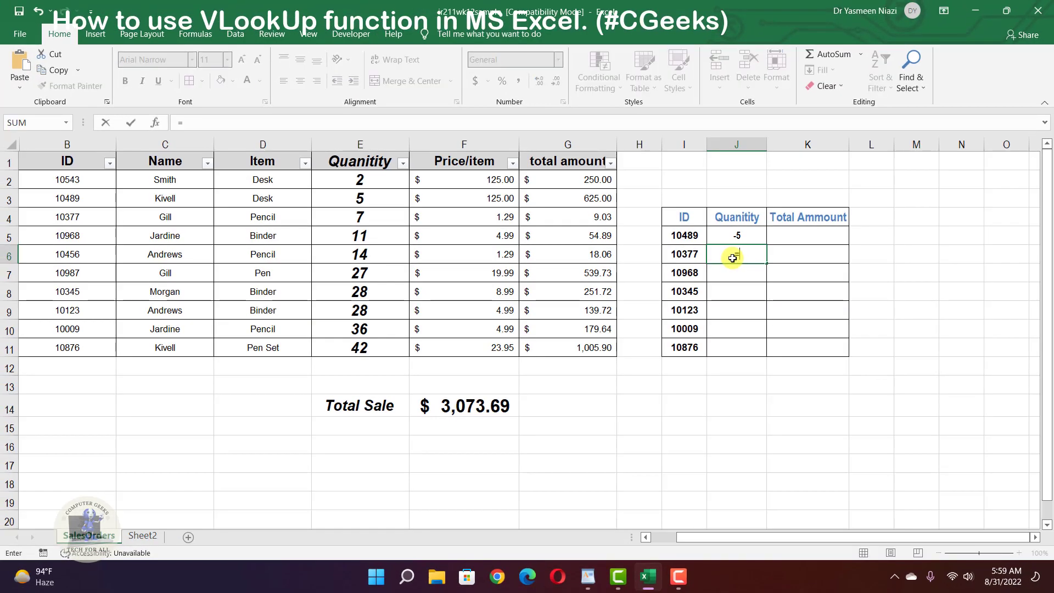
text(vl)
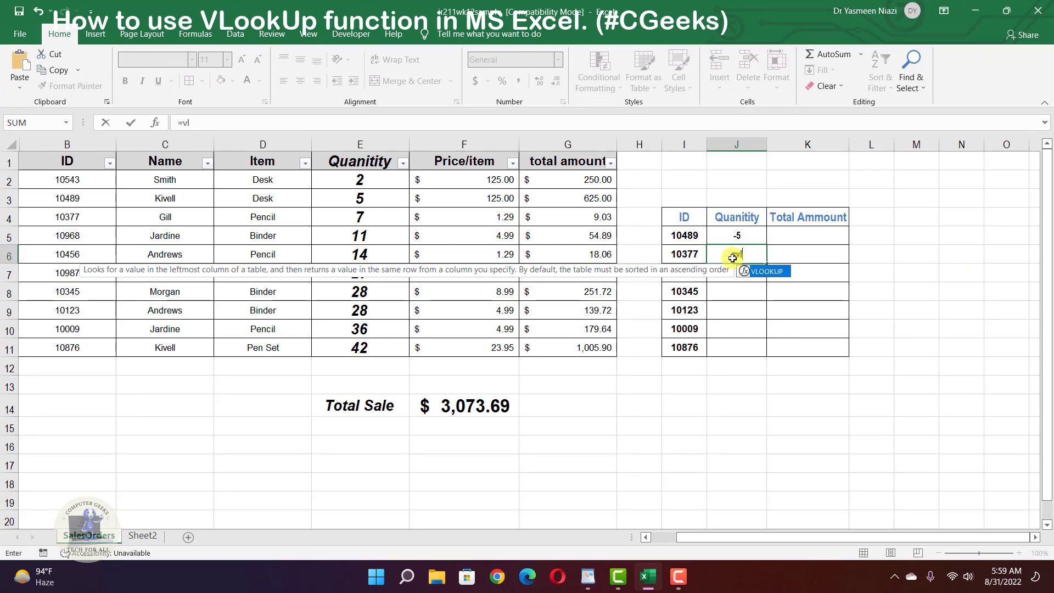
click(744, 280)
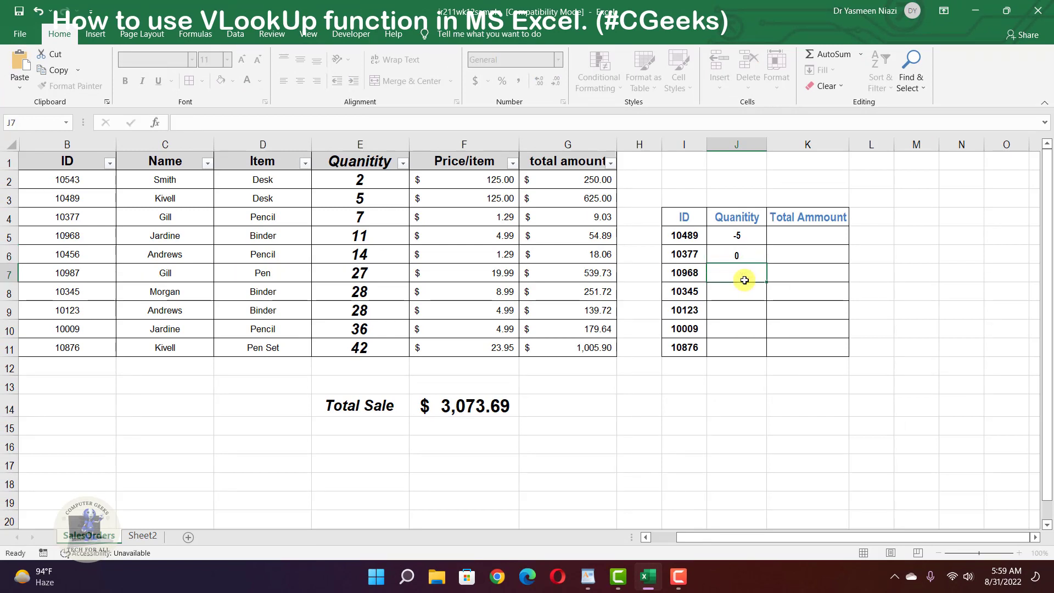
double_click(738, 256)
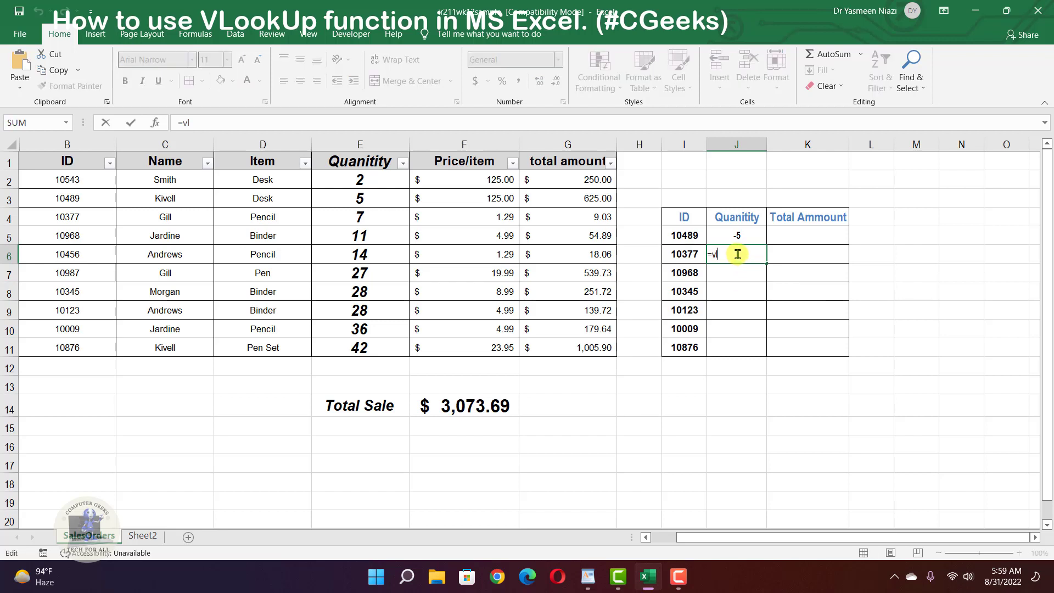
text(oo)
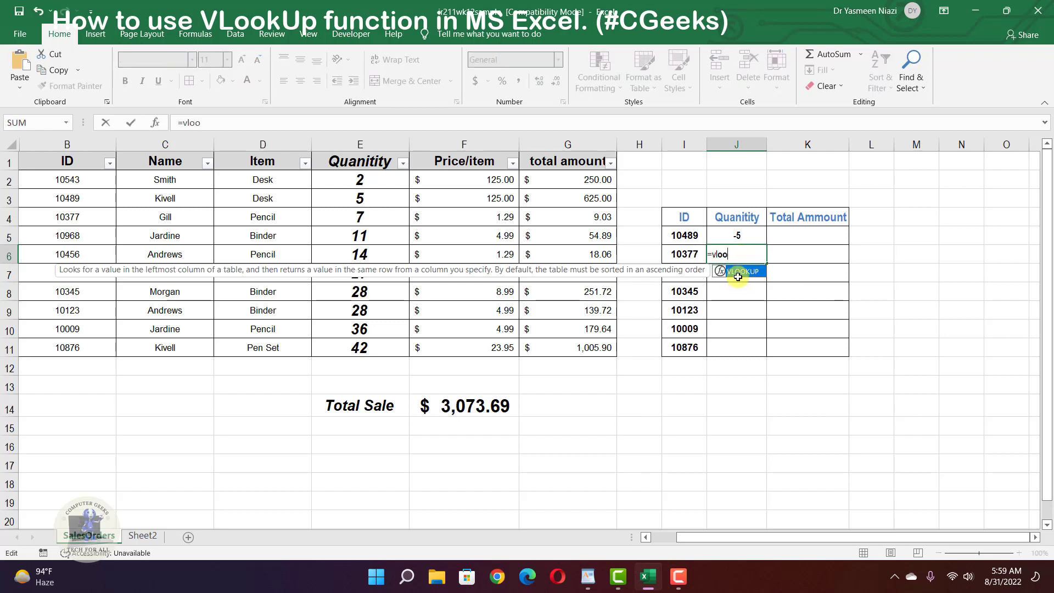
double_click(743, 272)
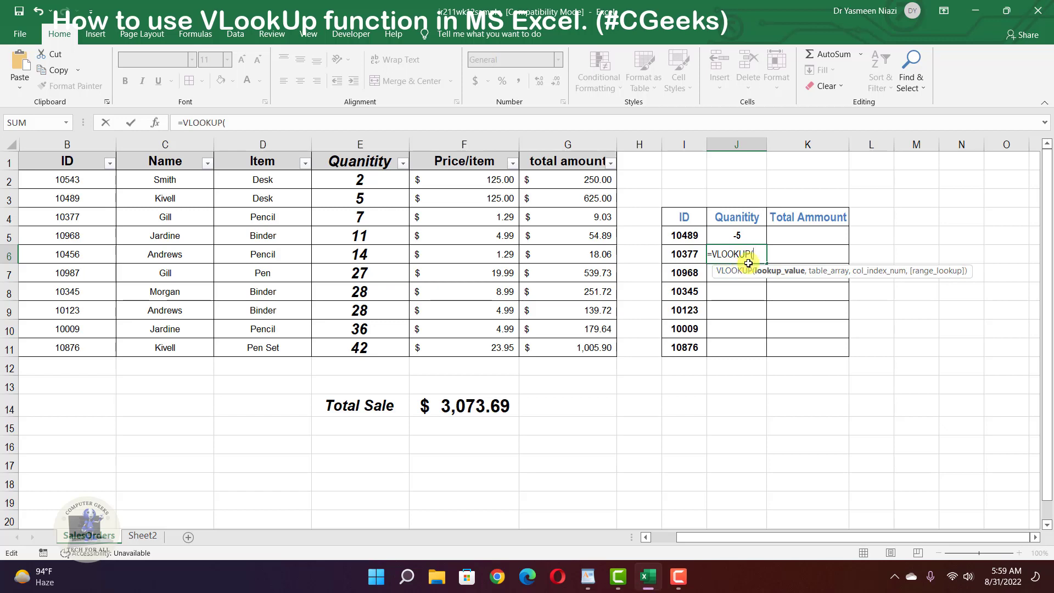
- Complete J6 as =VLOOKUP(I6,B2:G11,4,FALSE), returning 7 for ID 10377
click(683, 258)
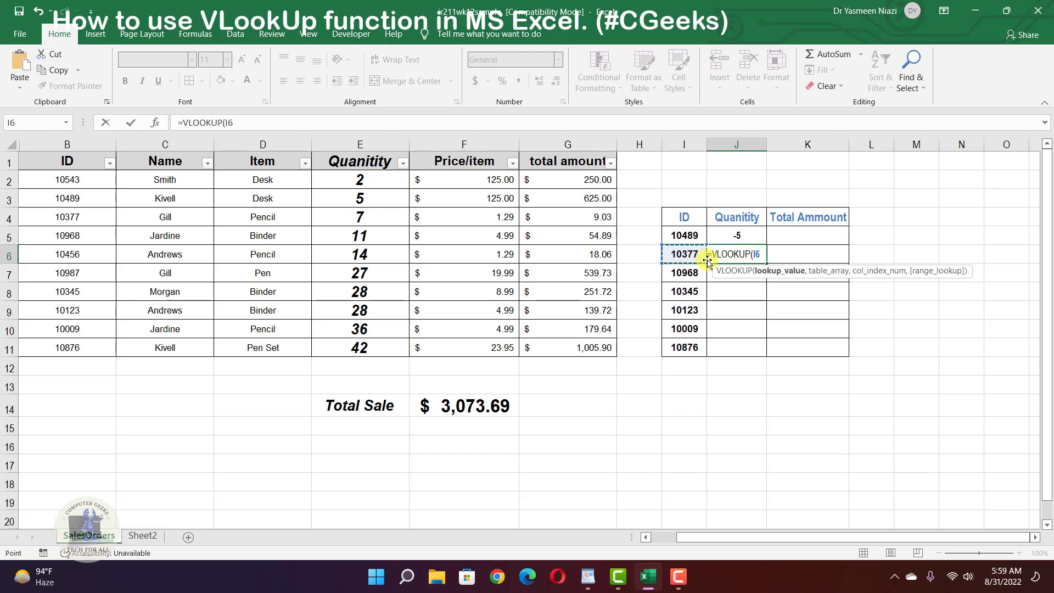
text(,)
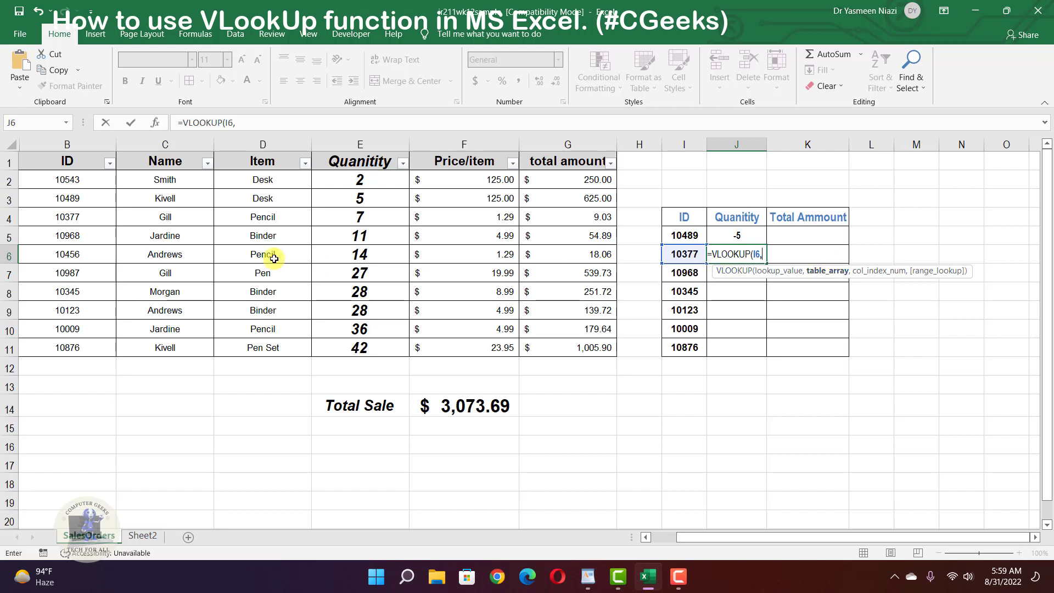
drag(77, 180, 561, 341)
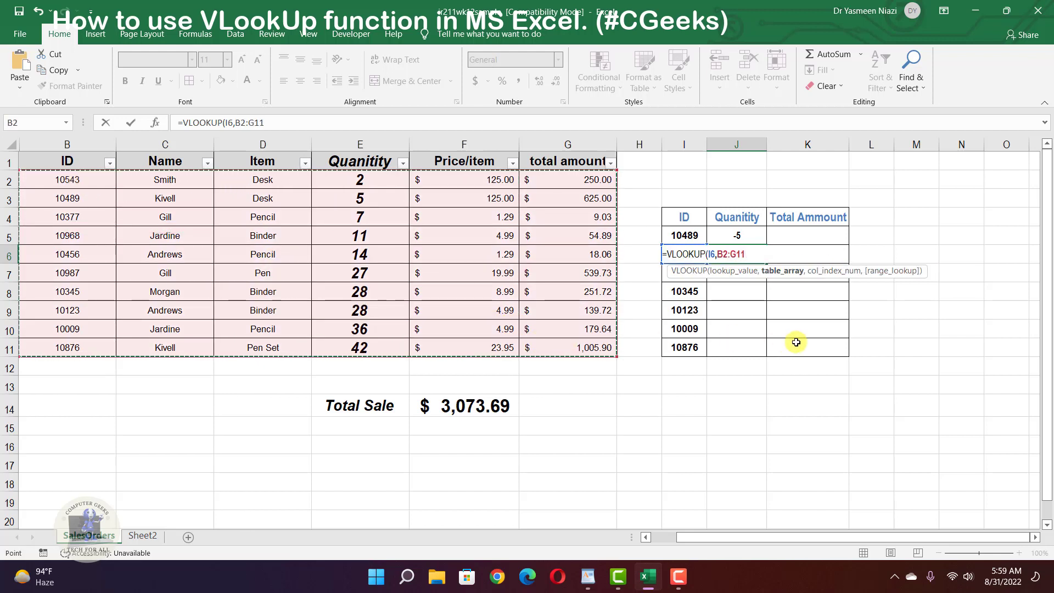
text(,4)
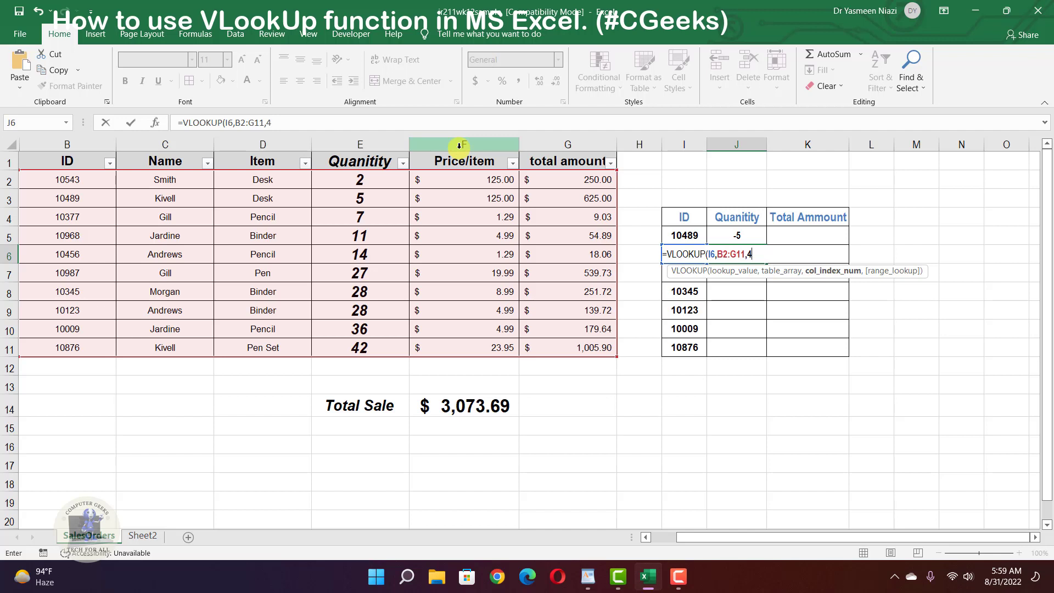
text(,)
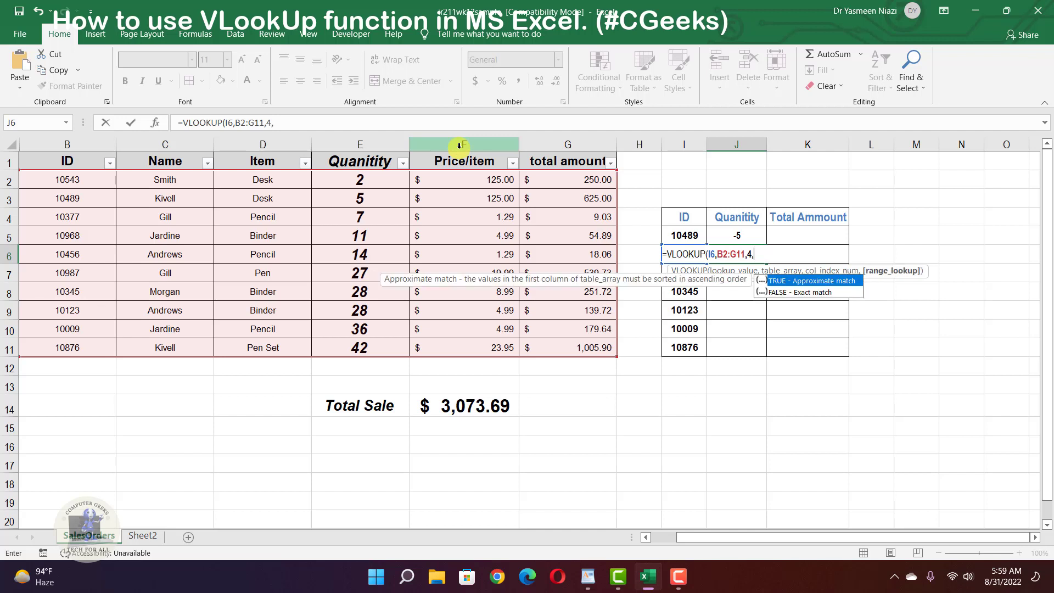
click(790, 293)
double_click(789, 293)
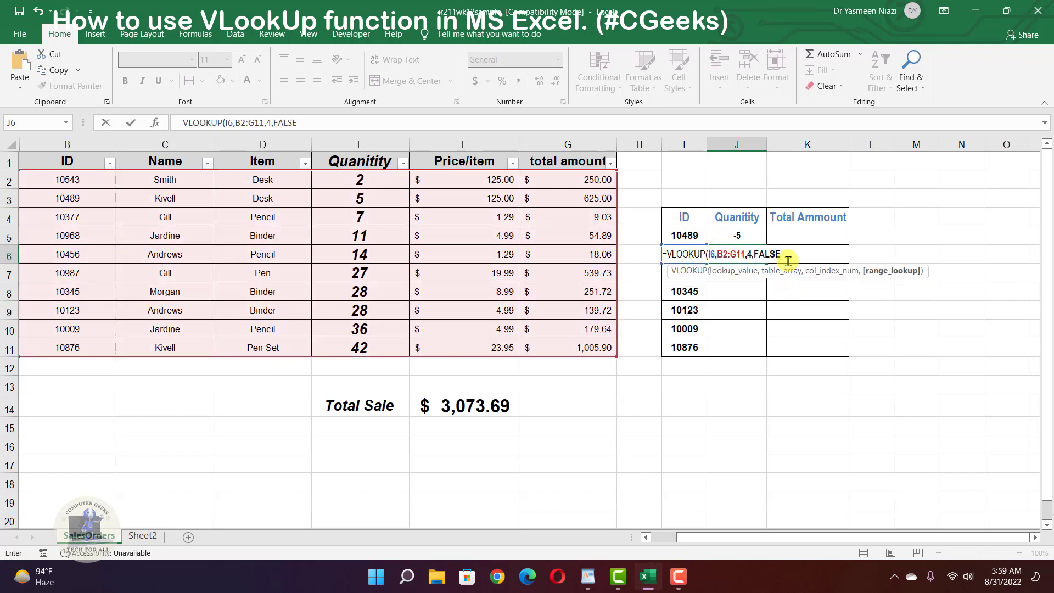
text())
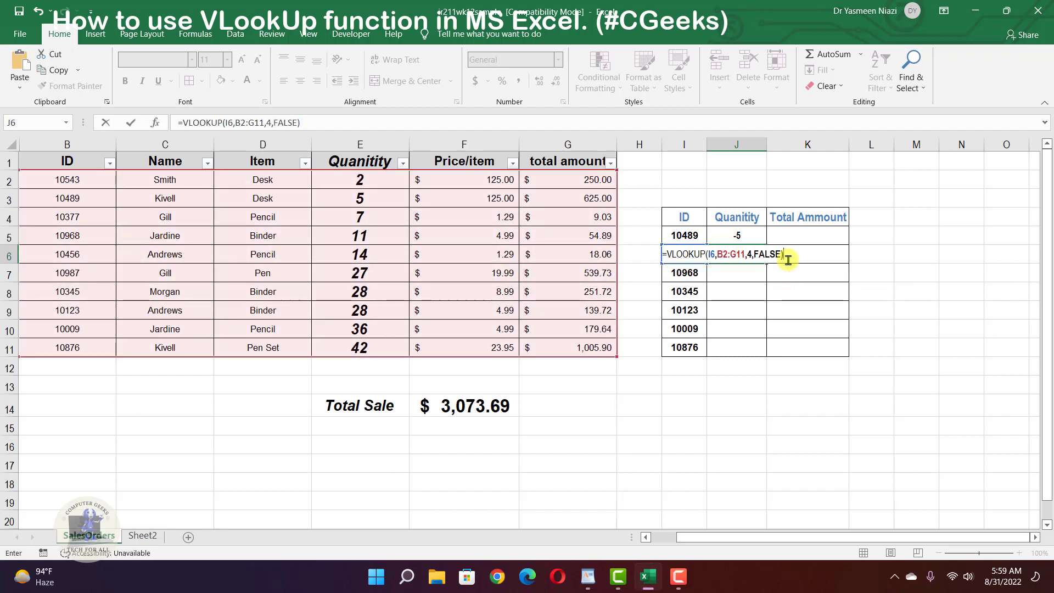
key(Return)
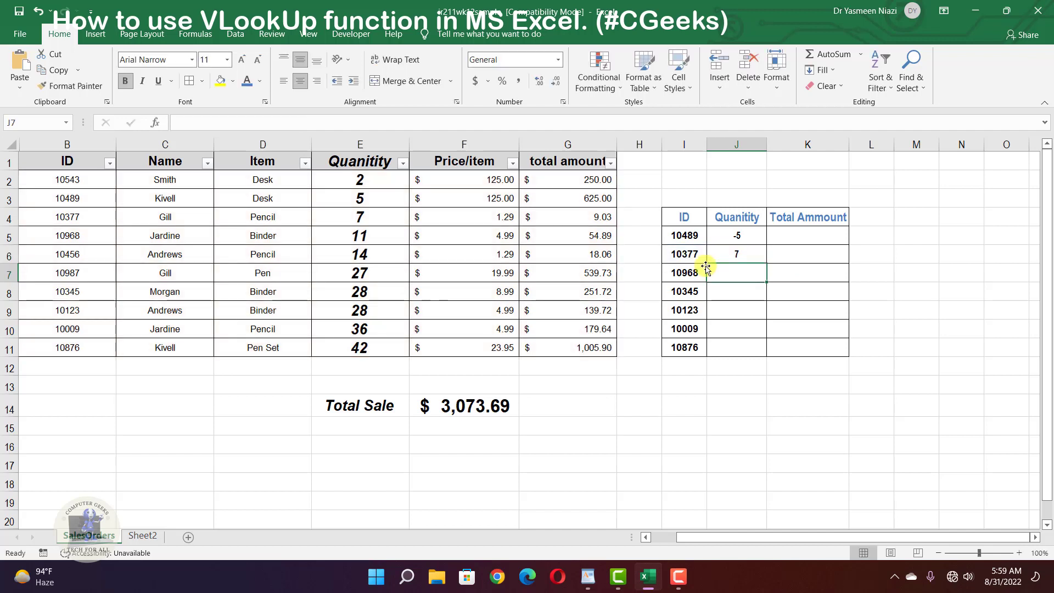
- Fill J6's formula down to J11, giving quantities 11, 28, 28, 36 and 42
click(732, 253)
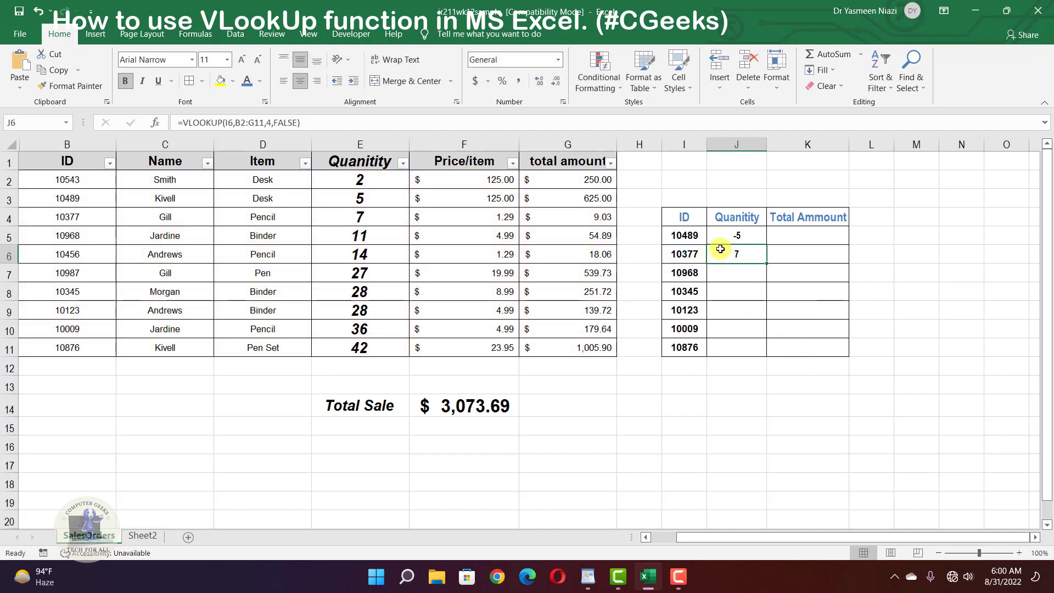
drag(767, 264, 758, 354)
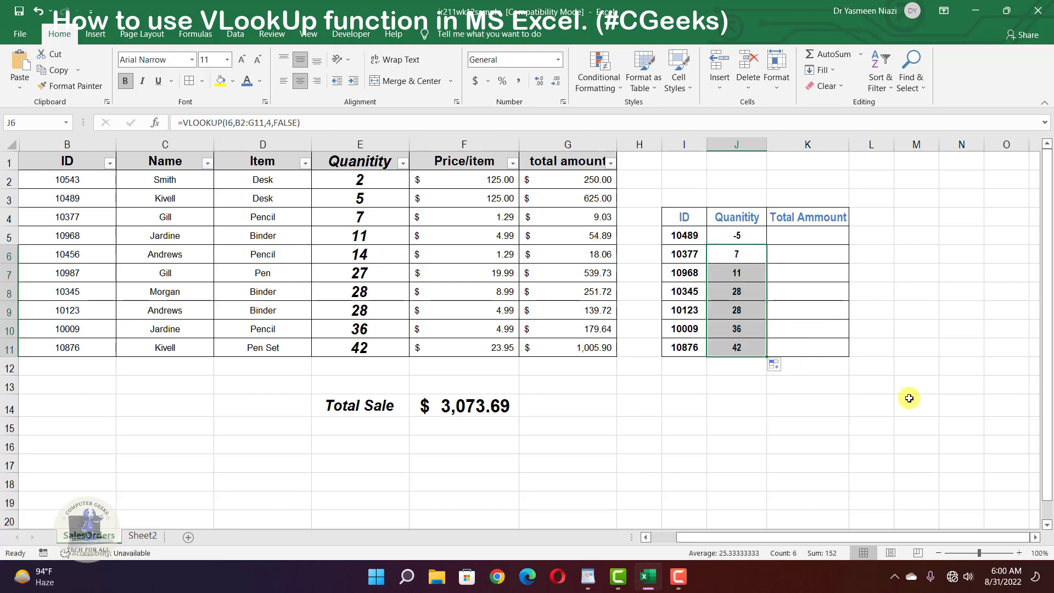
click(905, 399)
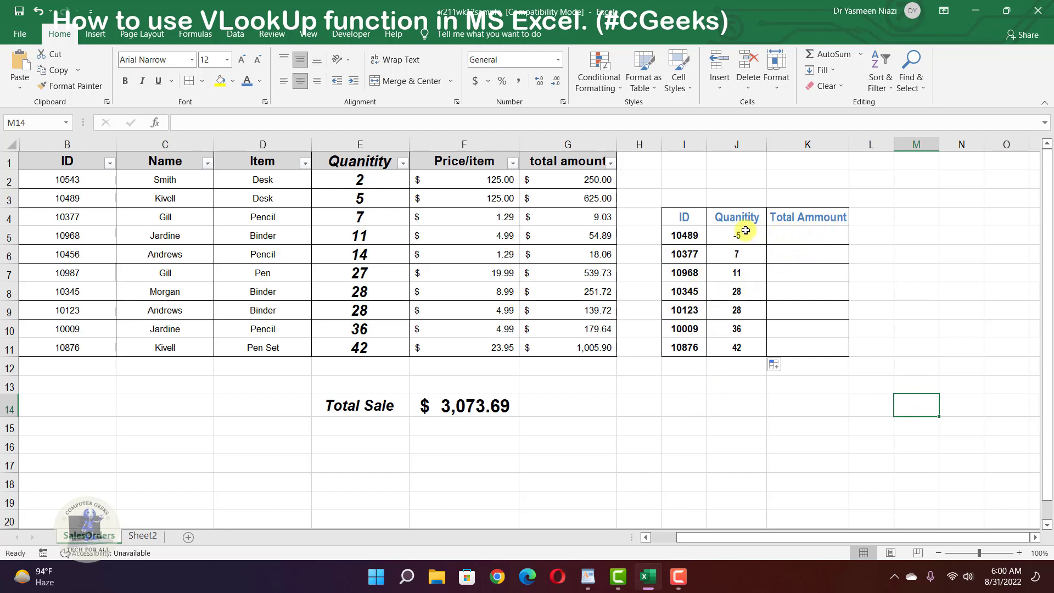
- Enter =vlo in K5 beside ID 10489, then reopen the cell for editing
click(812, 230)
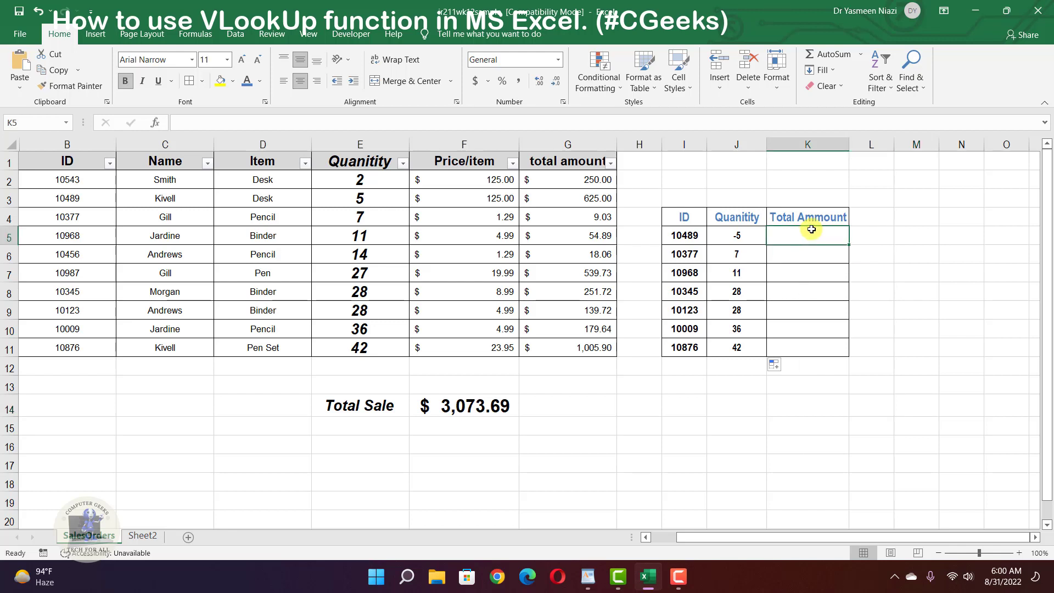
text(=)
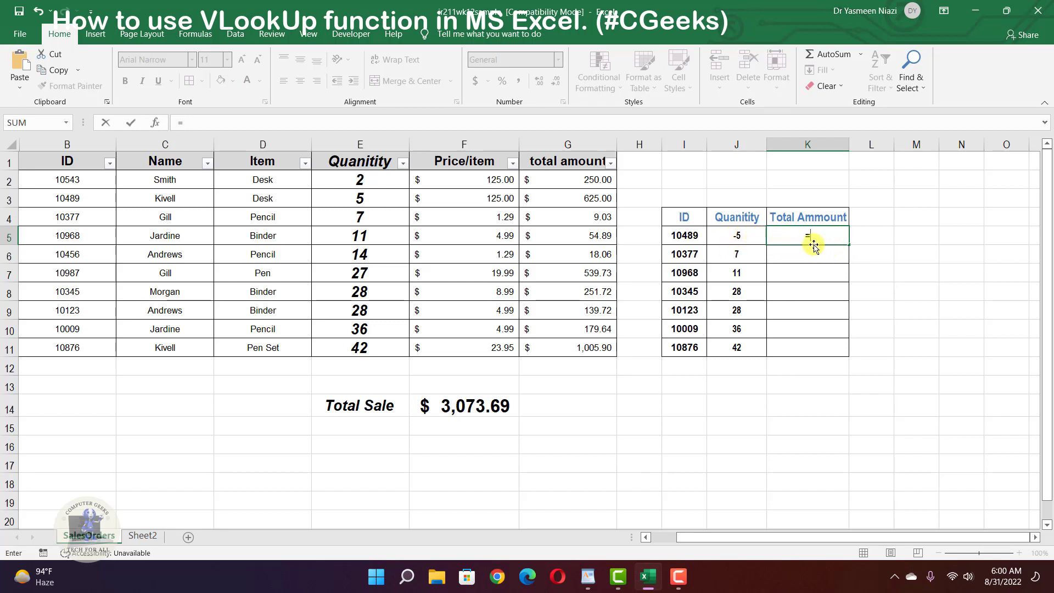
text(vlo)
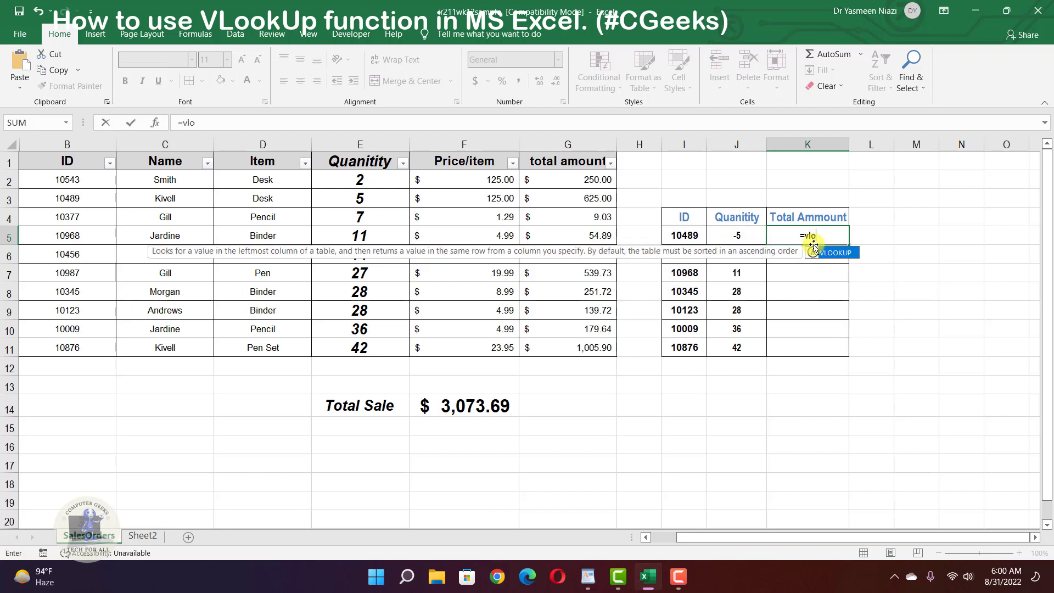
key(Return)
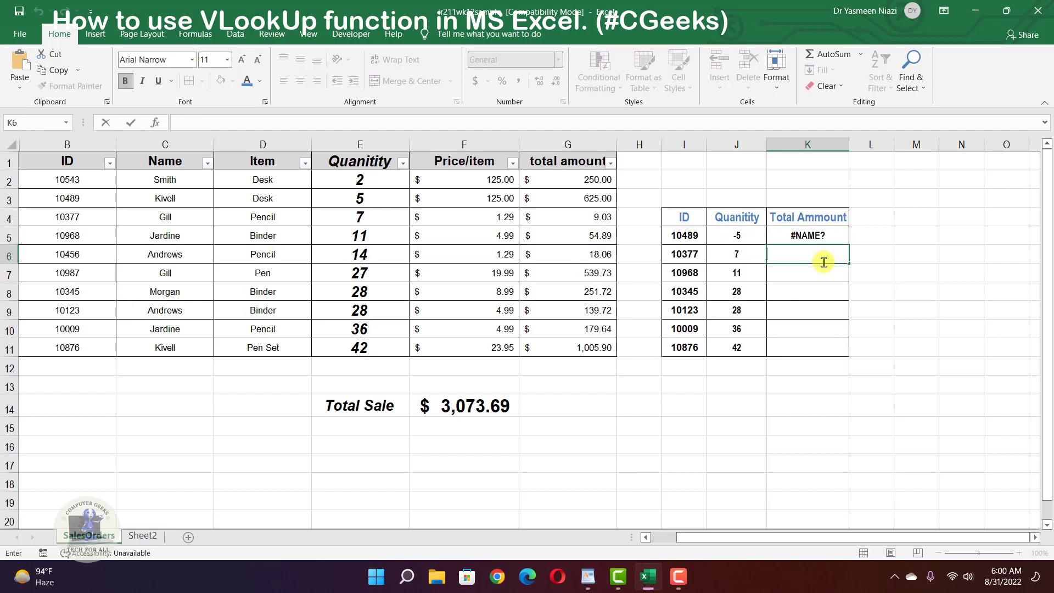
double_click(812, 242)
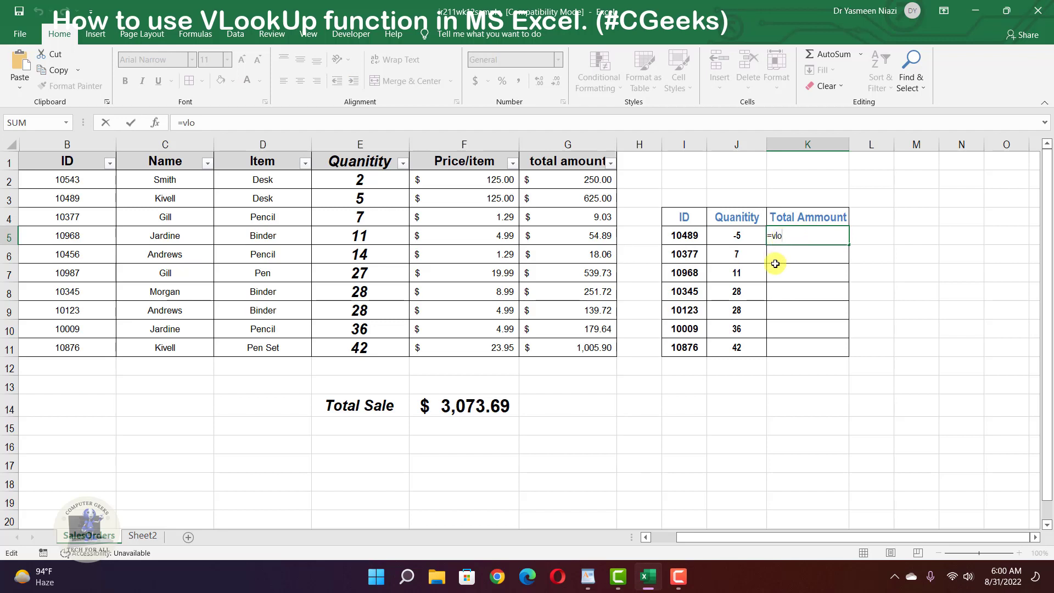
- Enter =VLOOKUP(I5,B2:G11,6,FALSE) in K5, returning 625 for ID 10489
text(o)
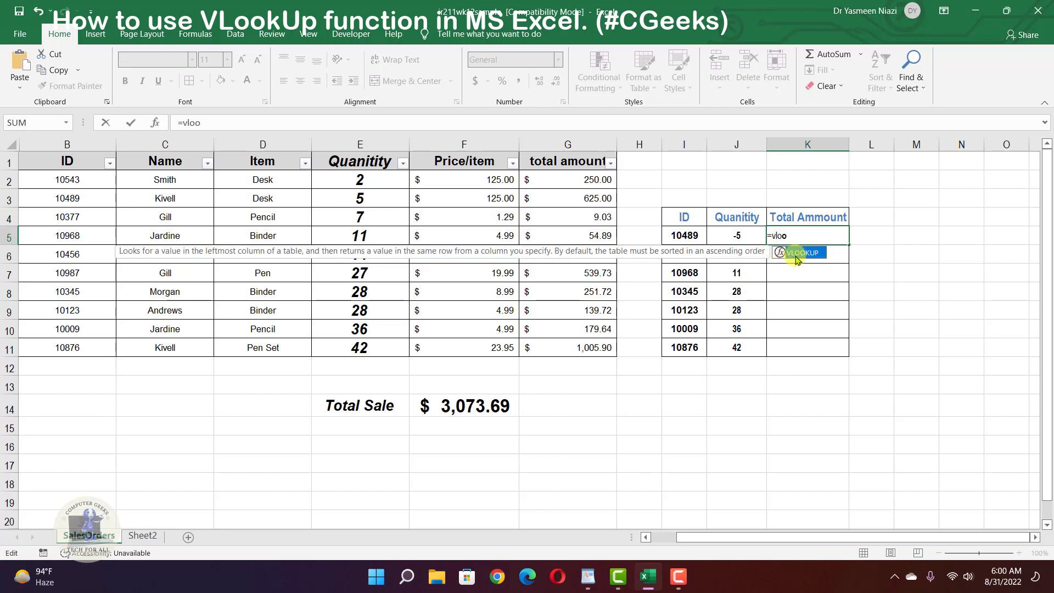
double_click(798, 254)
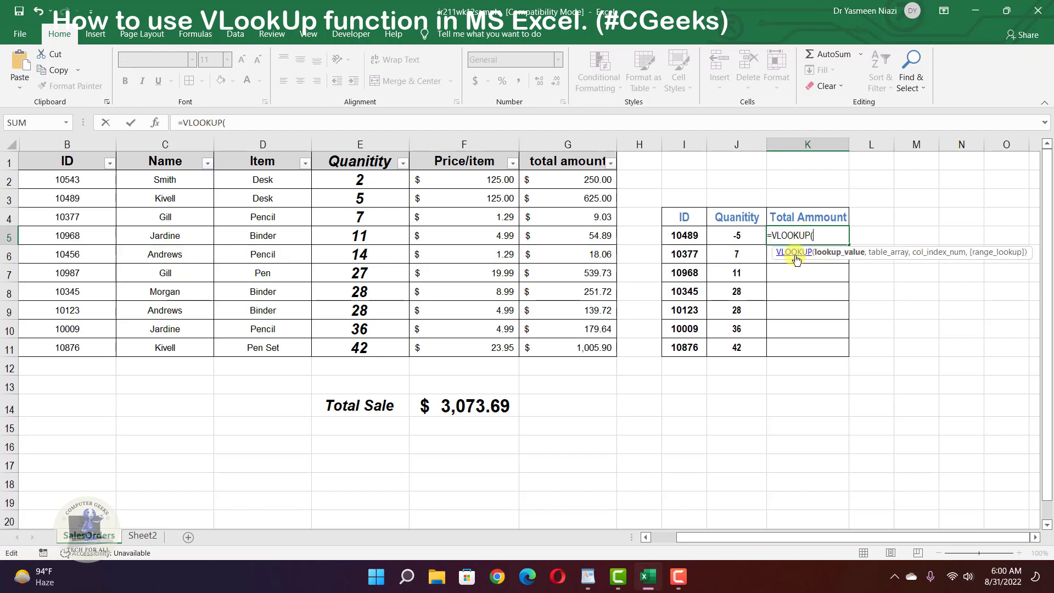
click(684, 238)
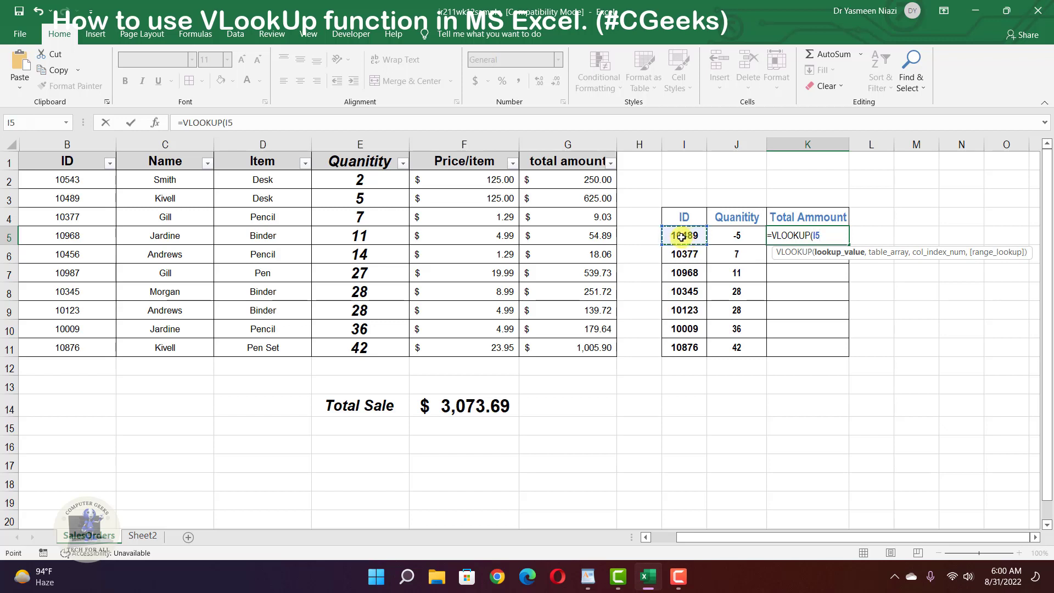
text(,)
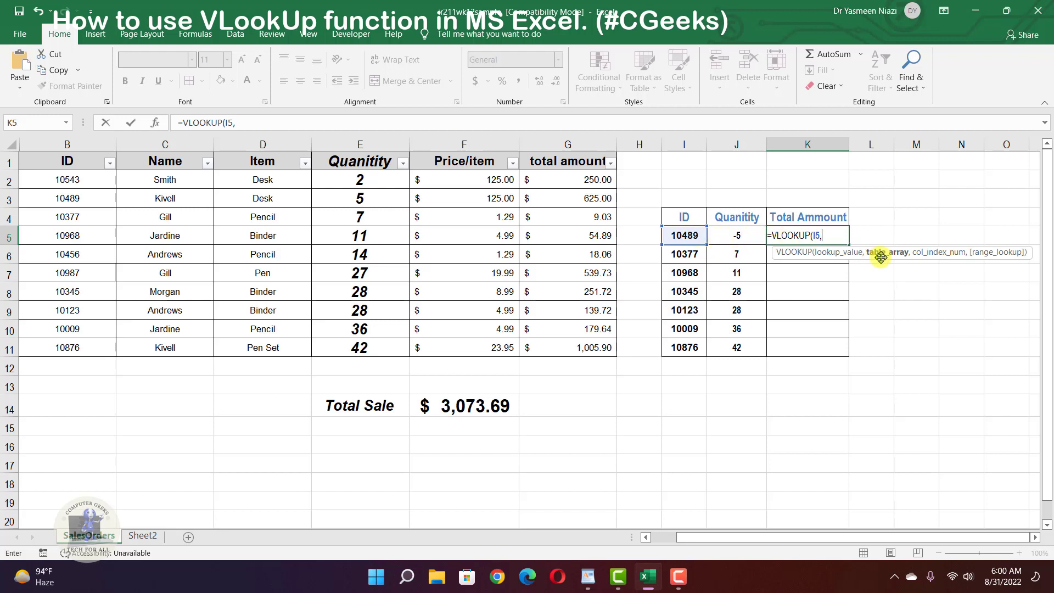
drag(67, 186, 566, 348)
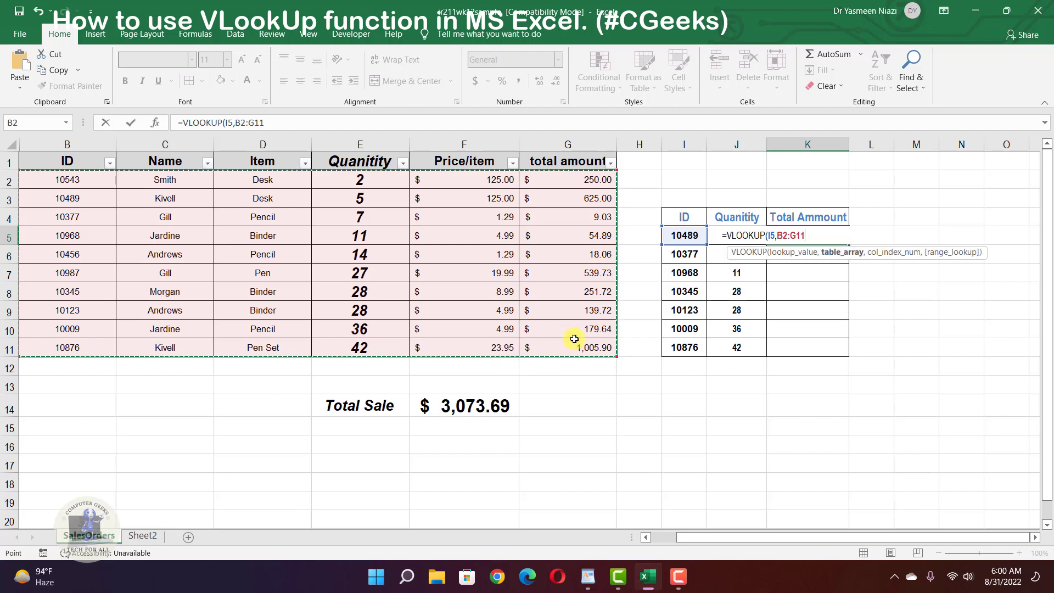
text(,6)
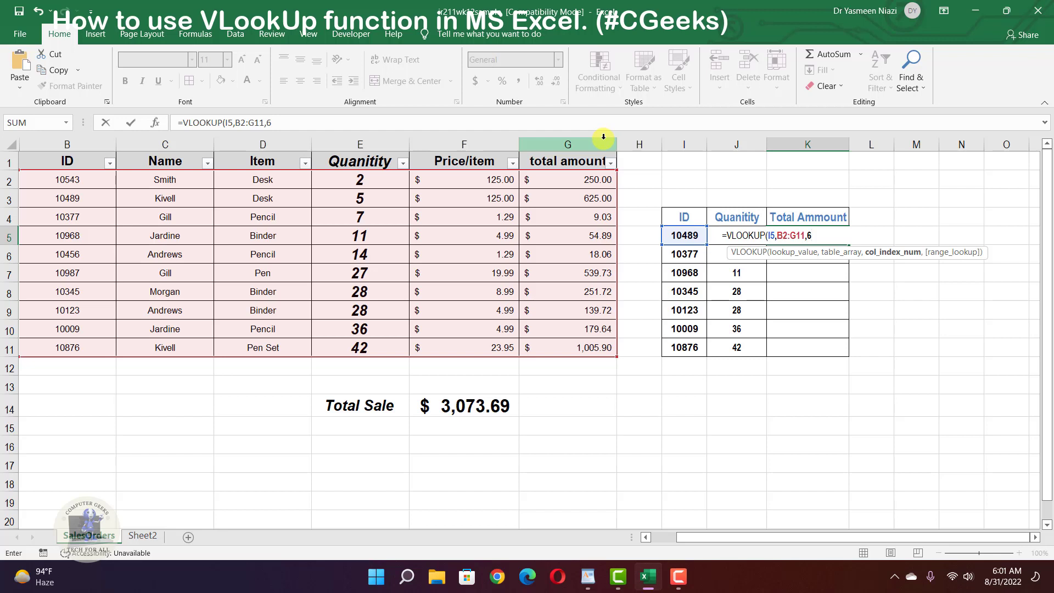
text(,)
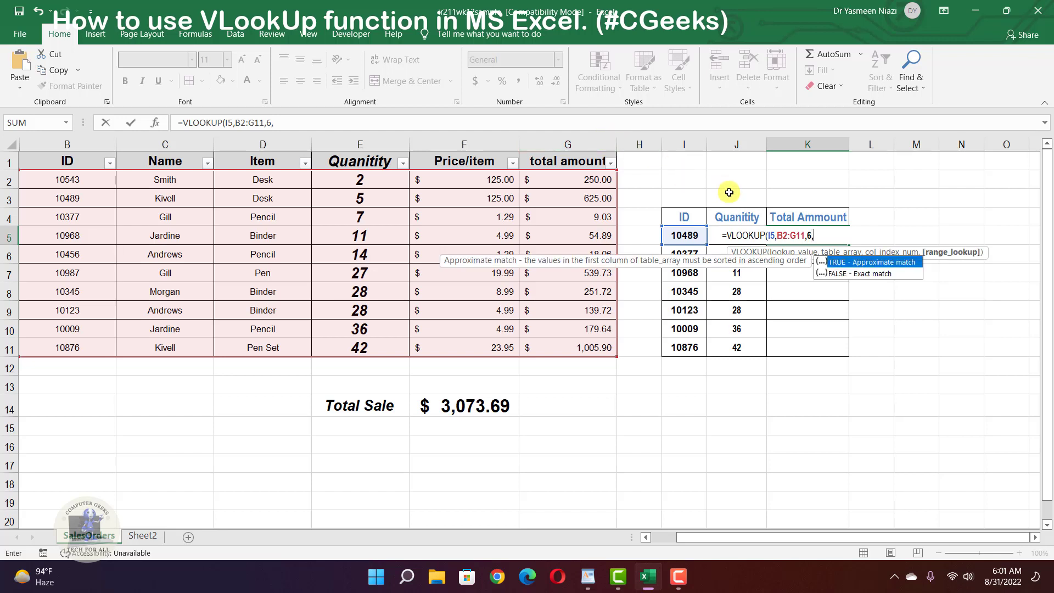
double_click(855, 275)
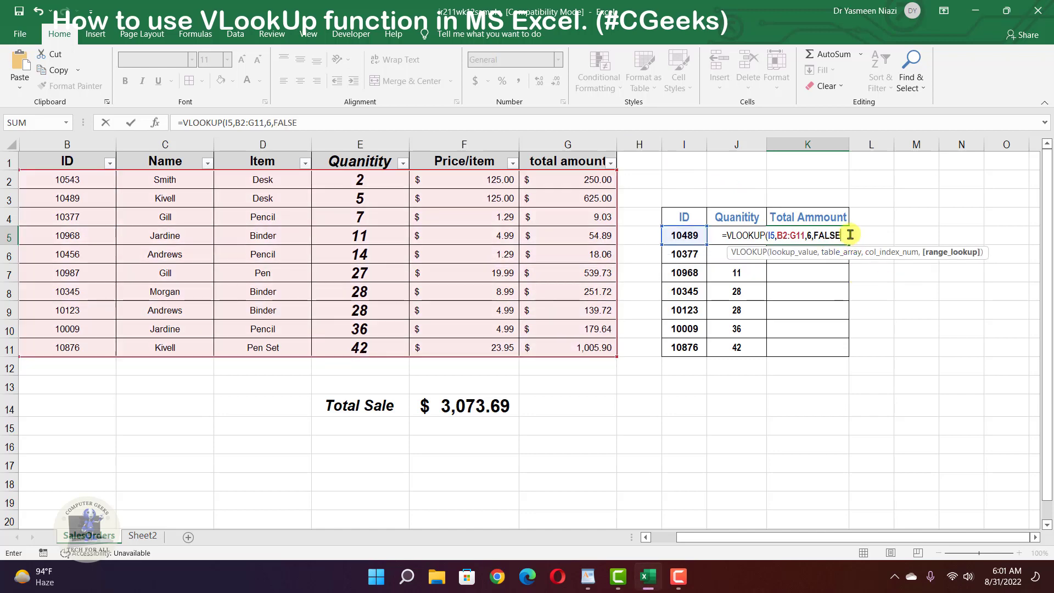
text())
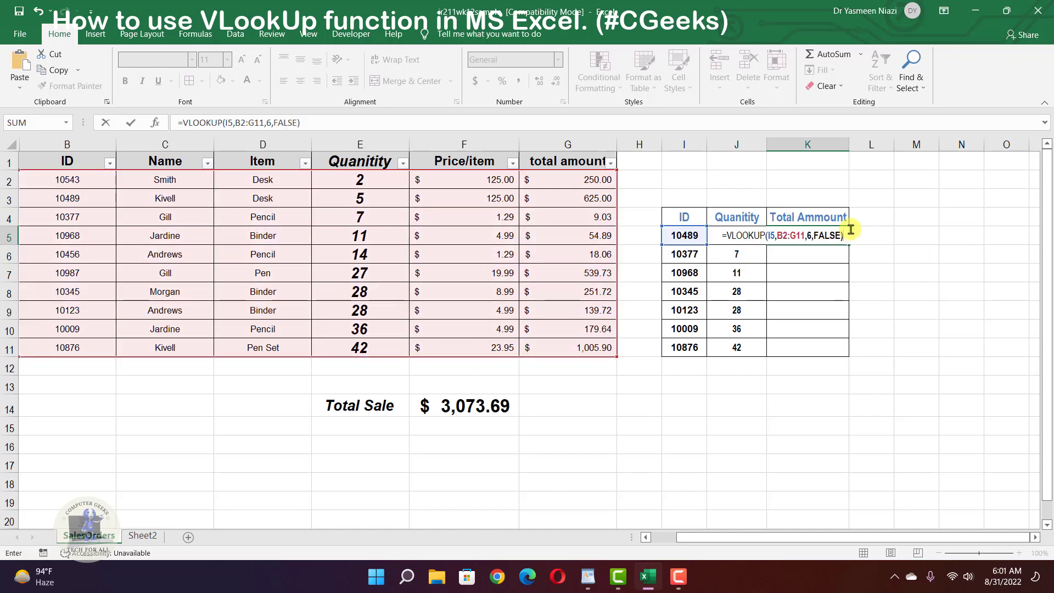
key(ctrl+Return)
key(Return)
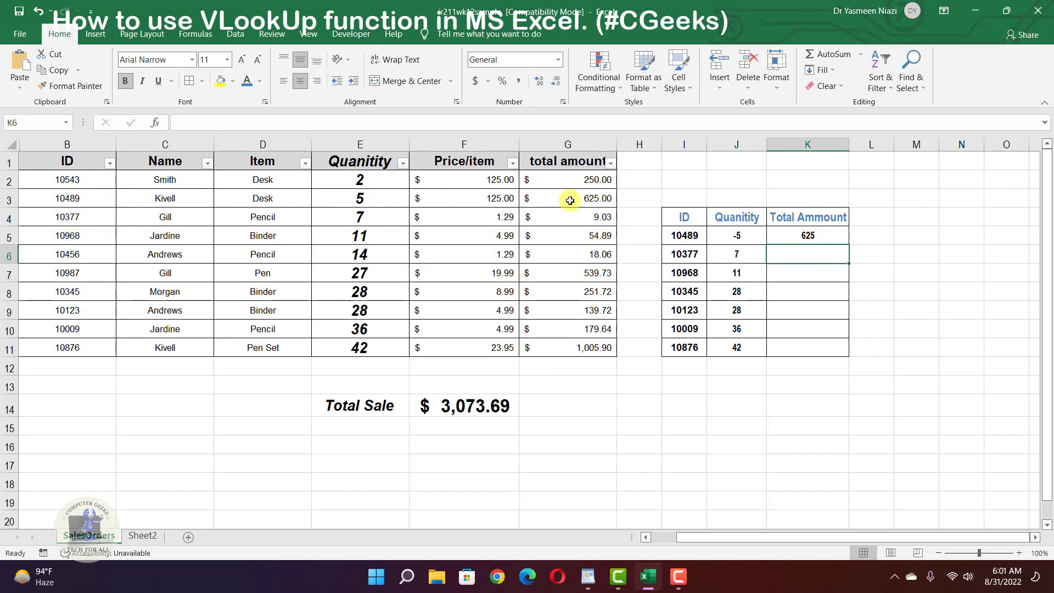
- Fill K5's formula down to K11, giving totals 9.03, 54.89, 251.72, 139.72, 179.64 and 1005.9
click(795, 238)
drag(849, 244, 845, 347)
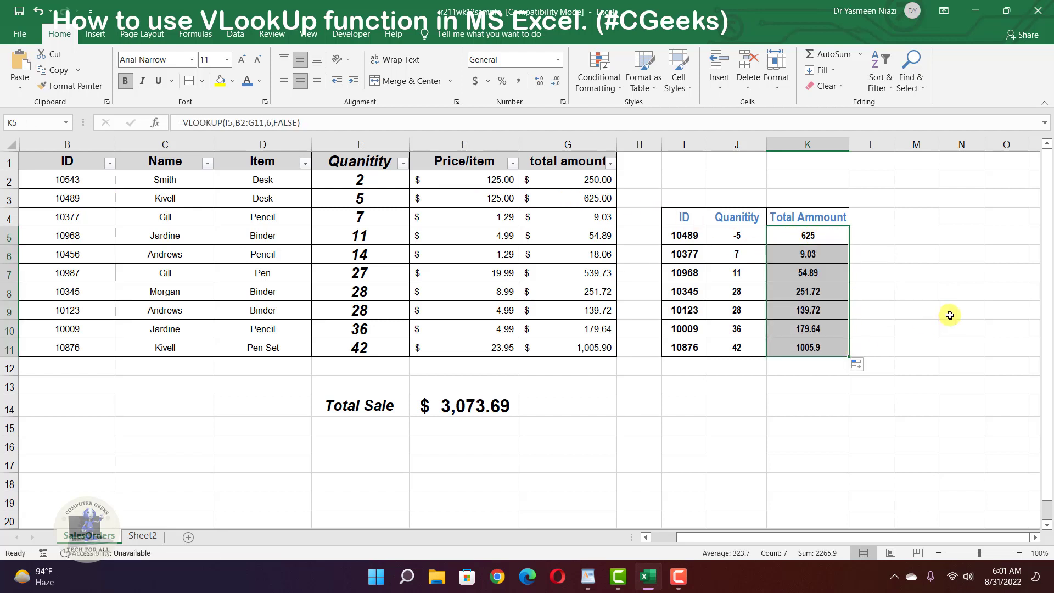
click(951, 314)
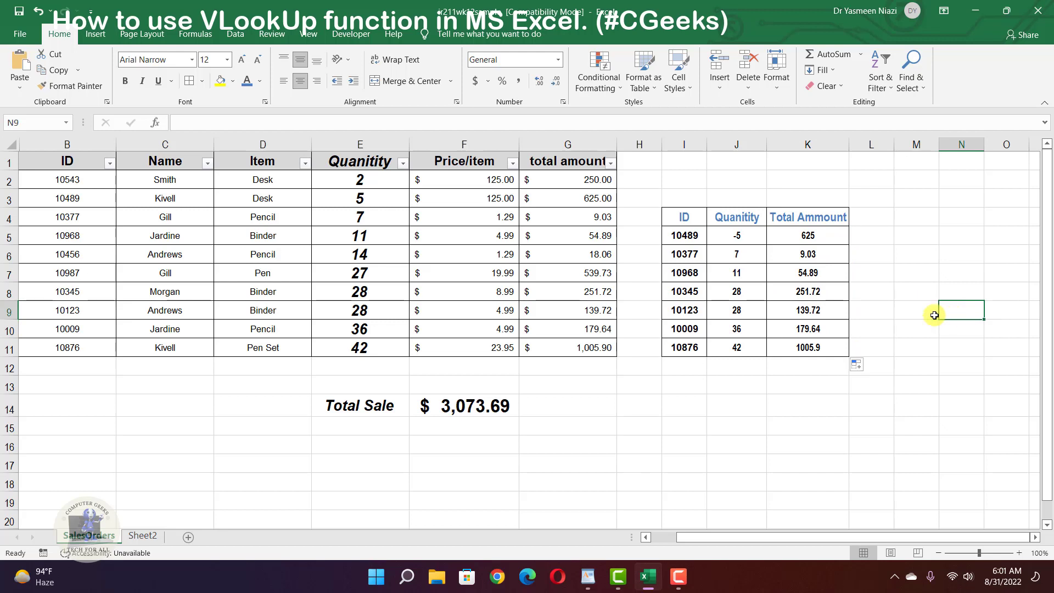